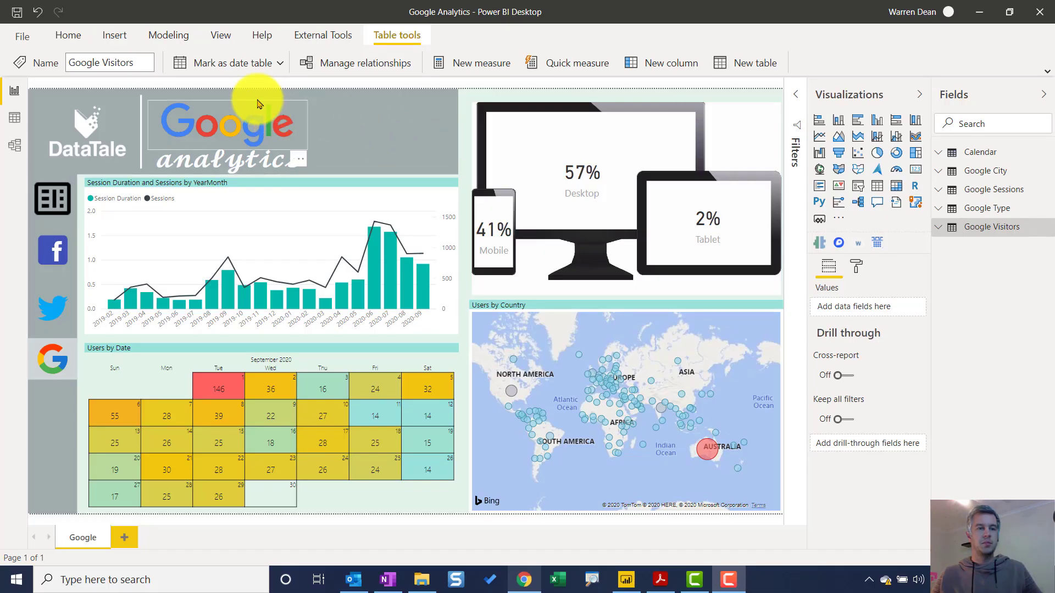
# Step: Find the Google Analytics connector in Get Data's full connector list and connect to it
pyautogui.click(1046, 75)
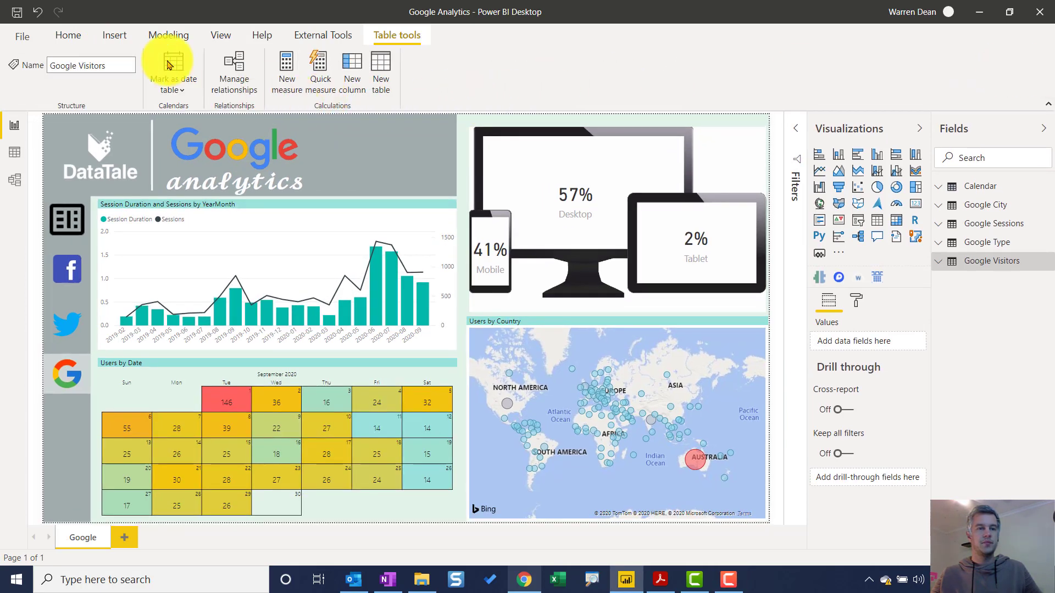
pyautogui.click(75, 40)
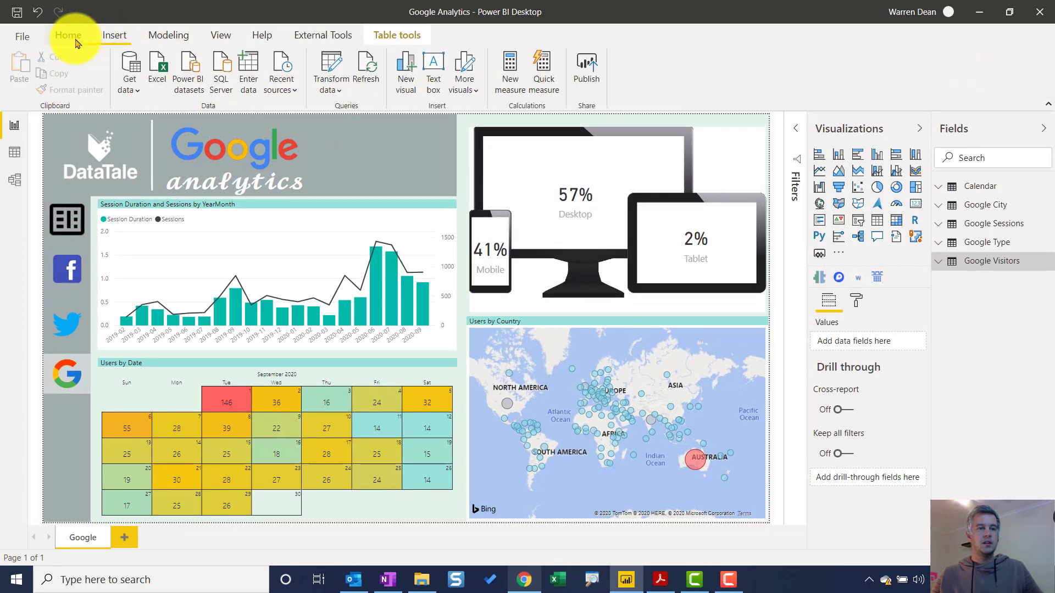
pyautogui.click(132, 92)
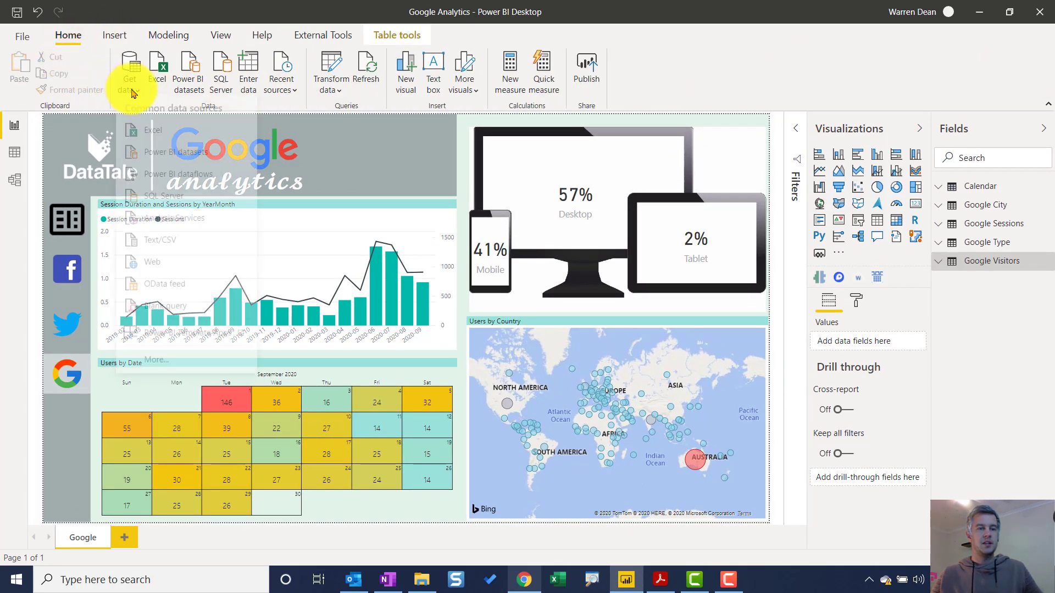
pyautogui.click(185, 370)
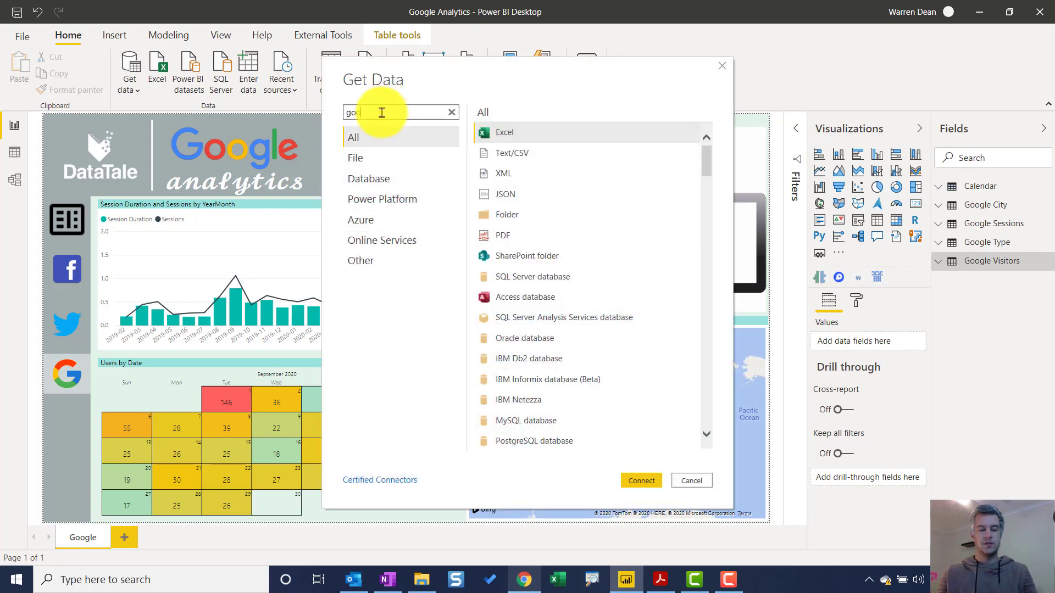
pyautogui.write('e')
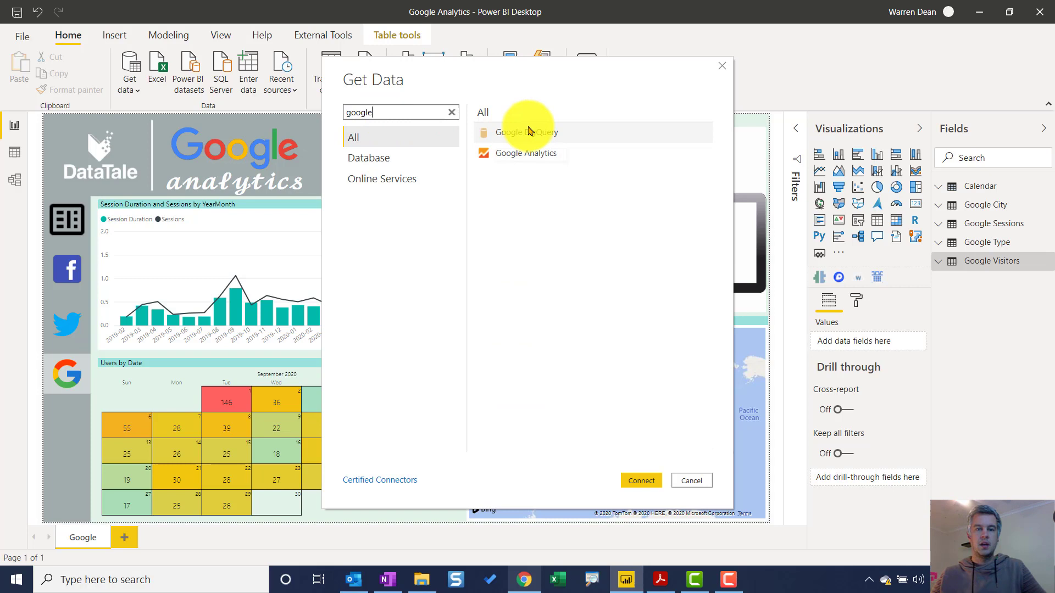
pyautogui.click(538, 160)
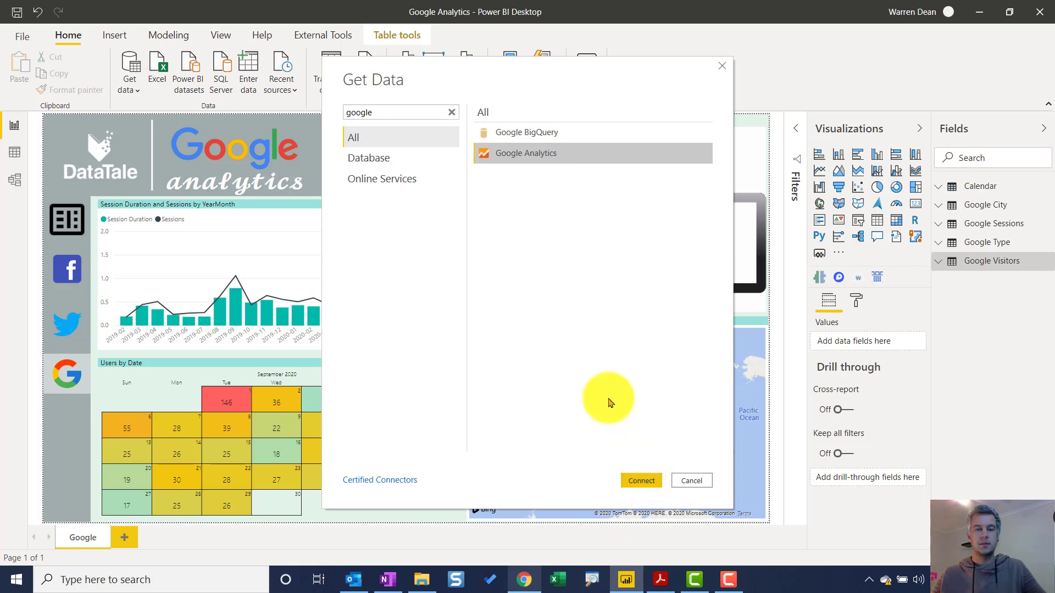
pyautogui.click(643, 481)
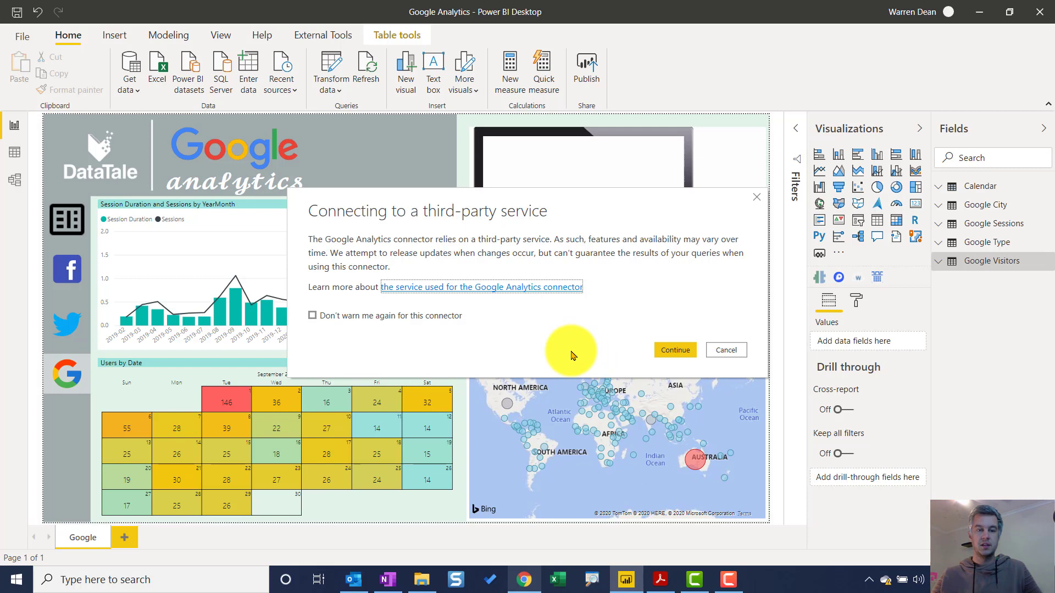
# Step: Accept the third-party service warning to reach the Navigator's list of Google Analytics accounts
pyautogui.click(668, 354)
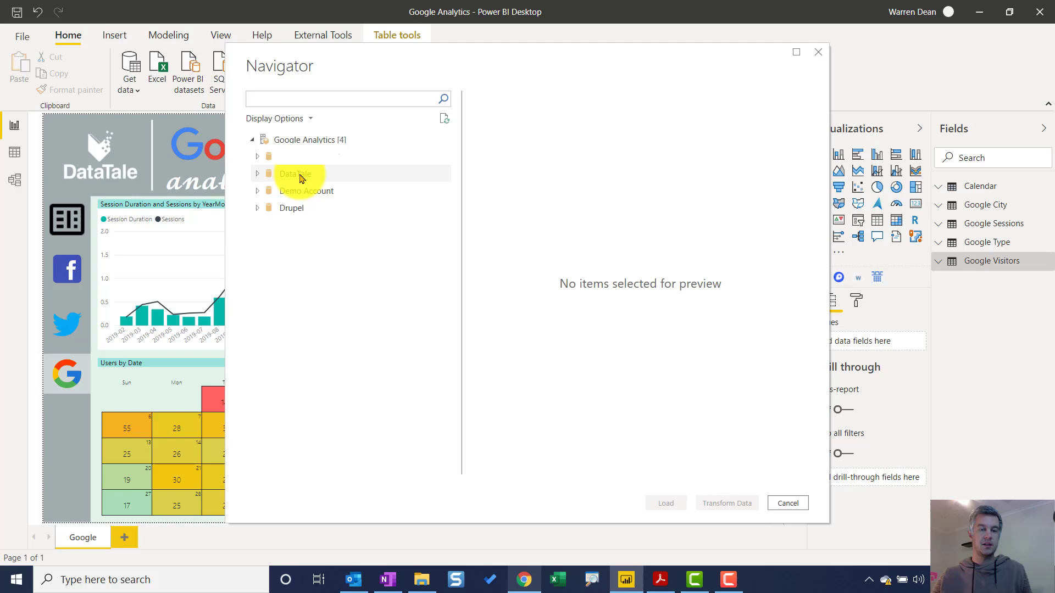
# Step: Expand DataTale > DataTale > All Web Site Data and scroll through its 32 field folders
pyautogui.click(258, 175)
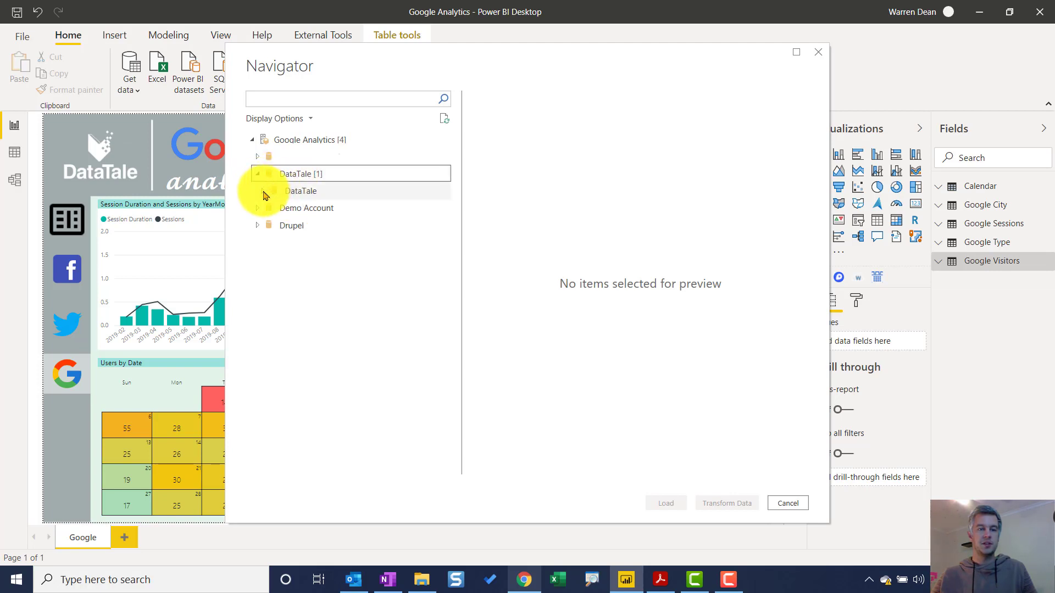
pyautogui.click(264, 193)
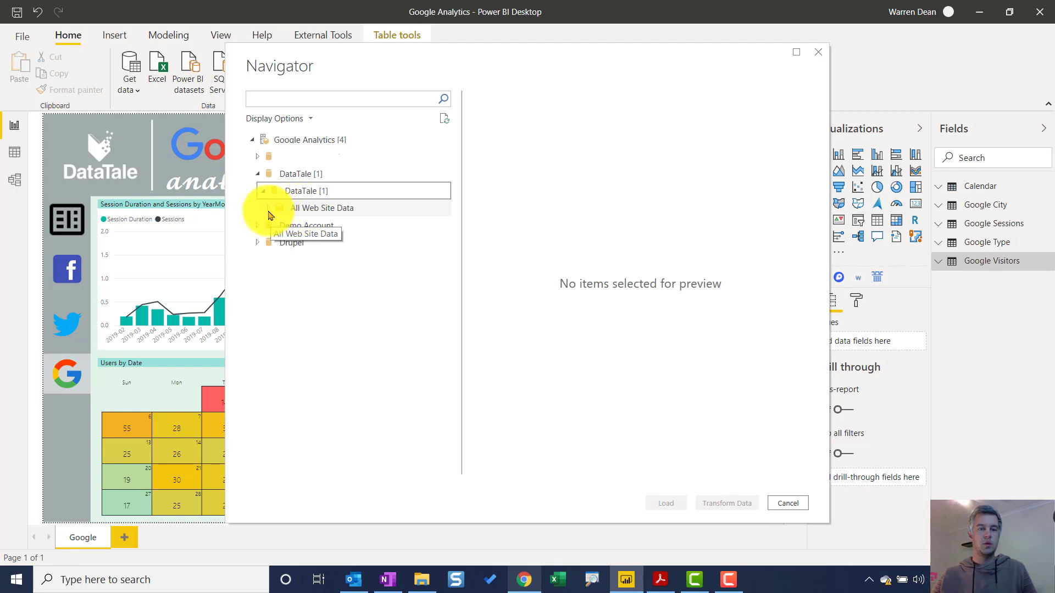
pyautogui.click(268, 210)
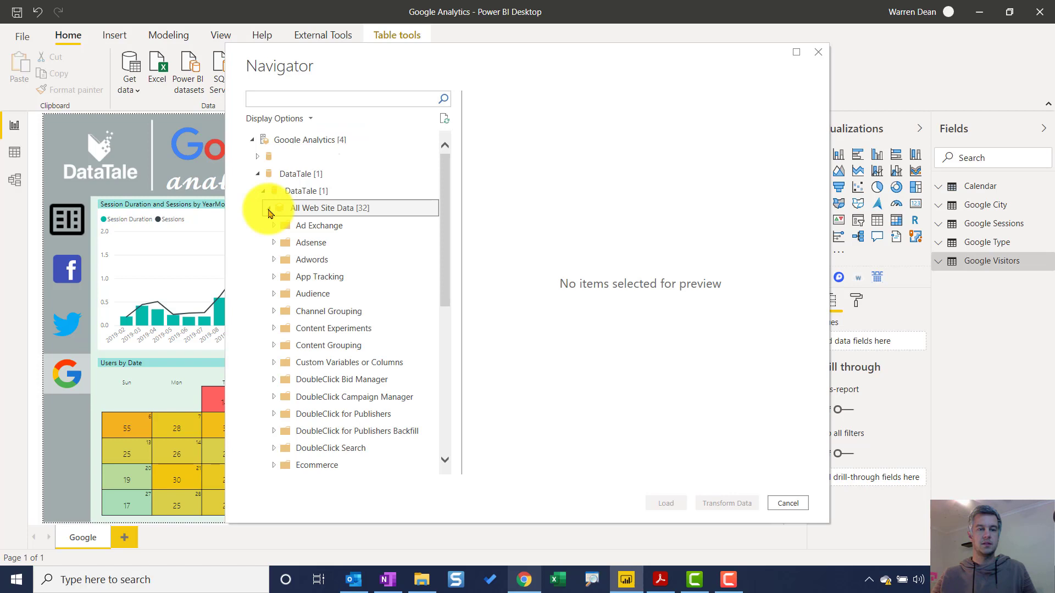
pyautogui.scroll(-4, 341, 267)
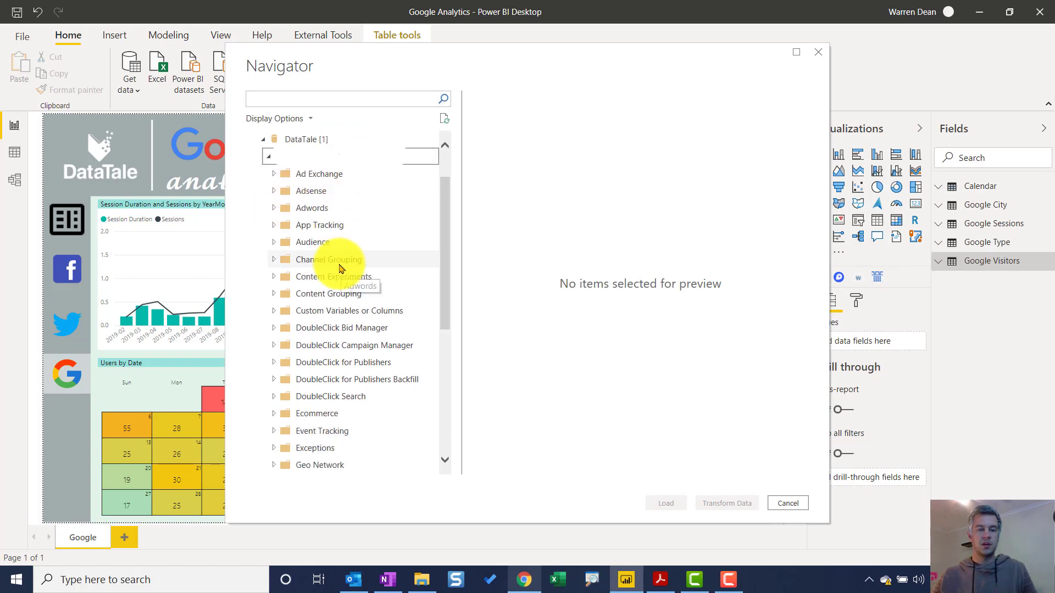
pyautogui.scroll(4, 324, 220)
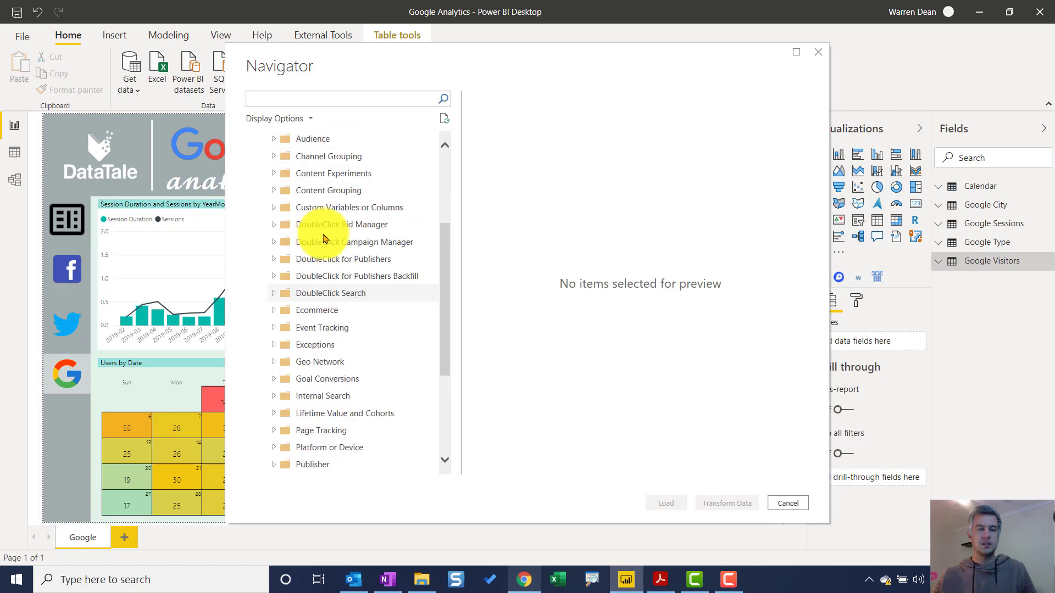
pyautogui.scroll(-6, 330, 225)
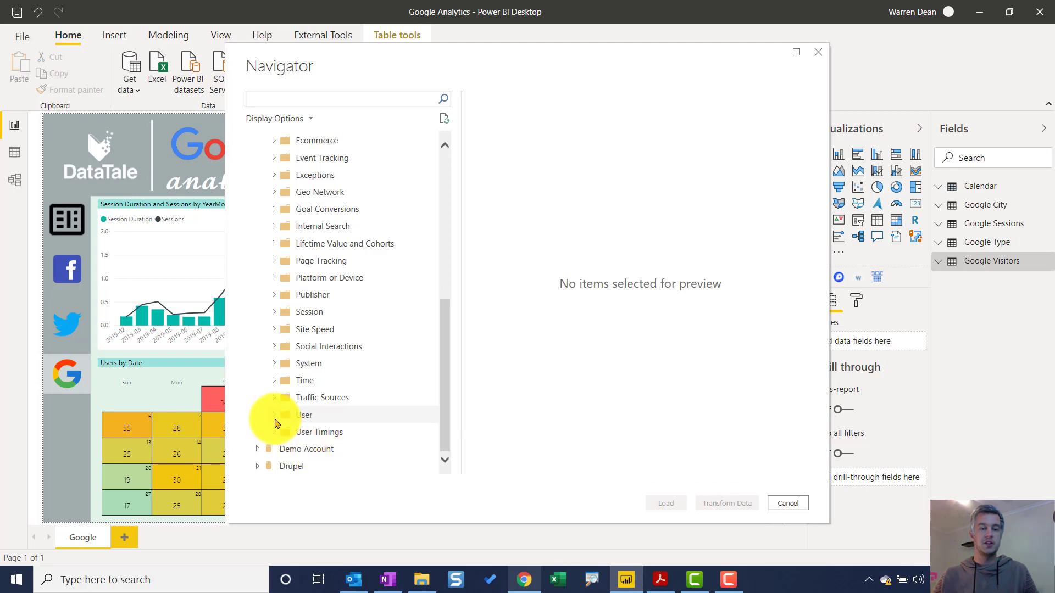
# Step: Expand the User folder and tick the Users measure for import
pyautogui.click(273, 418)
pyautogui.scroll(-4, 388, 341)
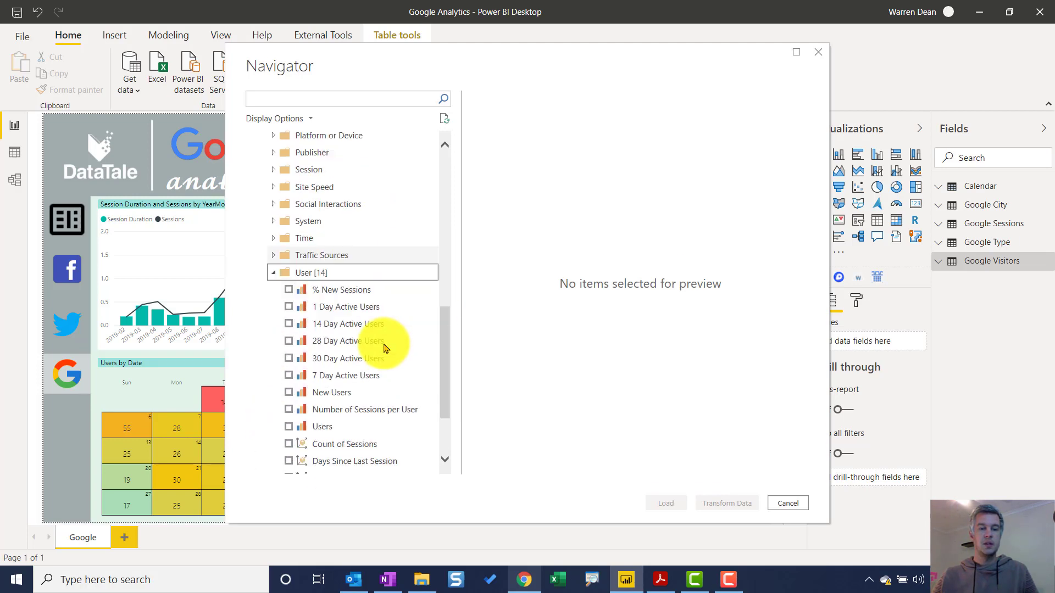
pyautogui.scroll(-1, 390, 340)
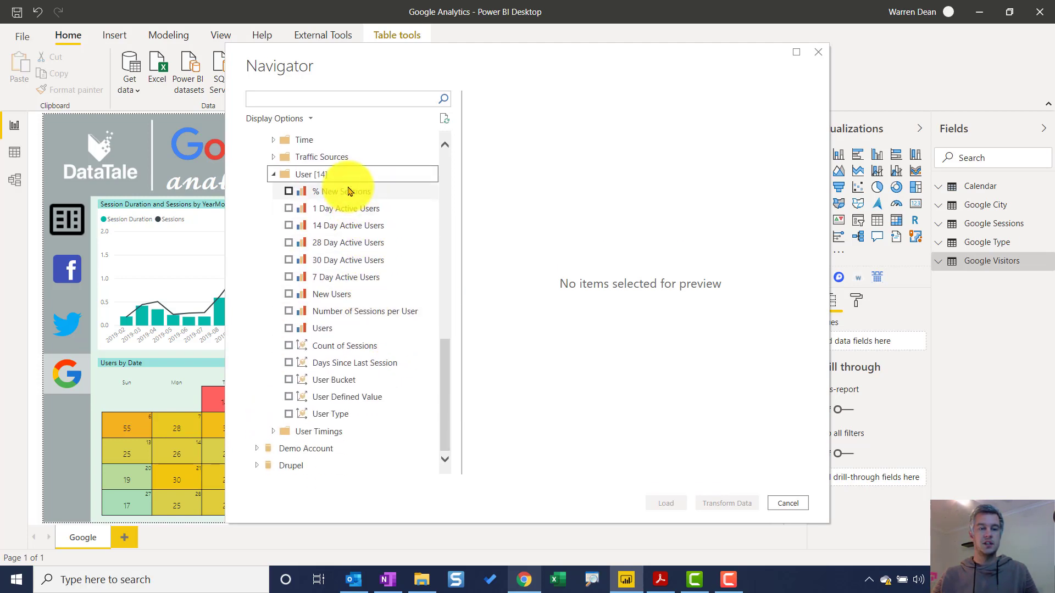
pyautogui.moveTo(340, 343)
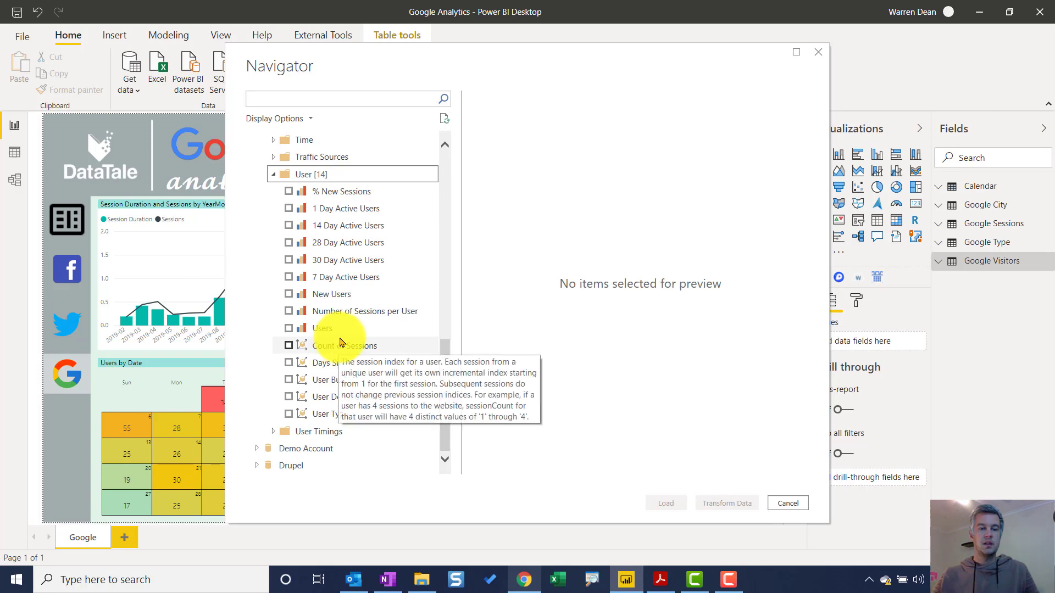
pyautogui.click(290, 329)
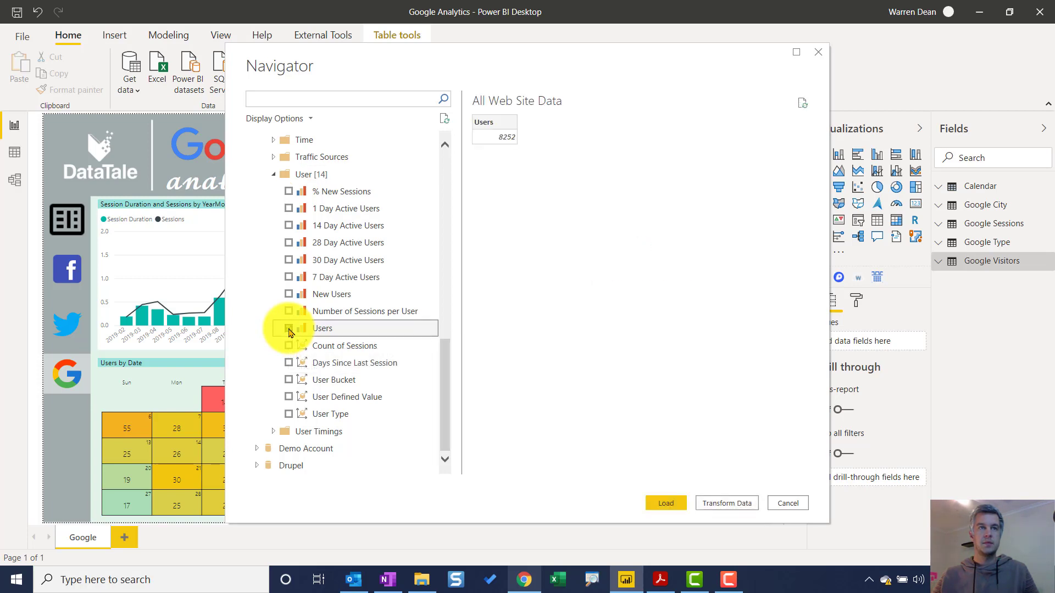
pyautogui.click(289, 330)
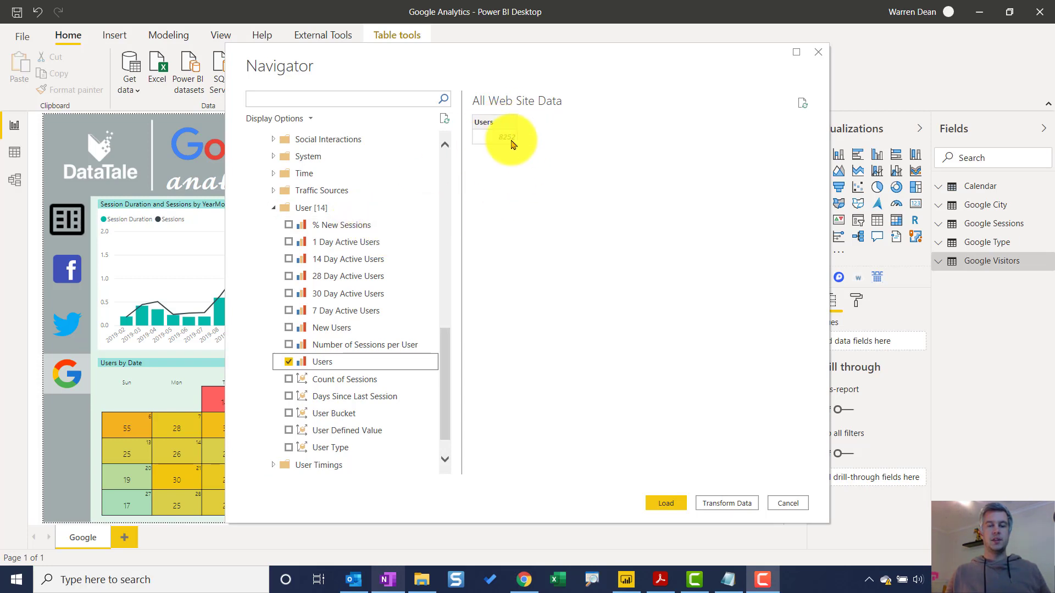
# Step: Tick Date under Time and Device Category under Platform or Device
pyautogui.scroll(1, 367, 241)
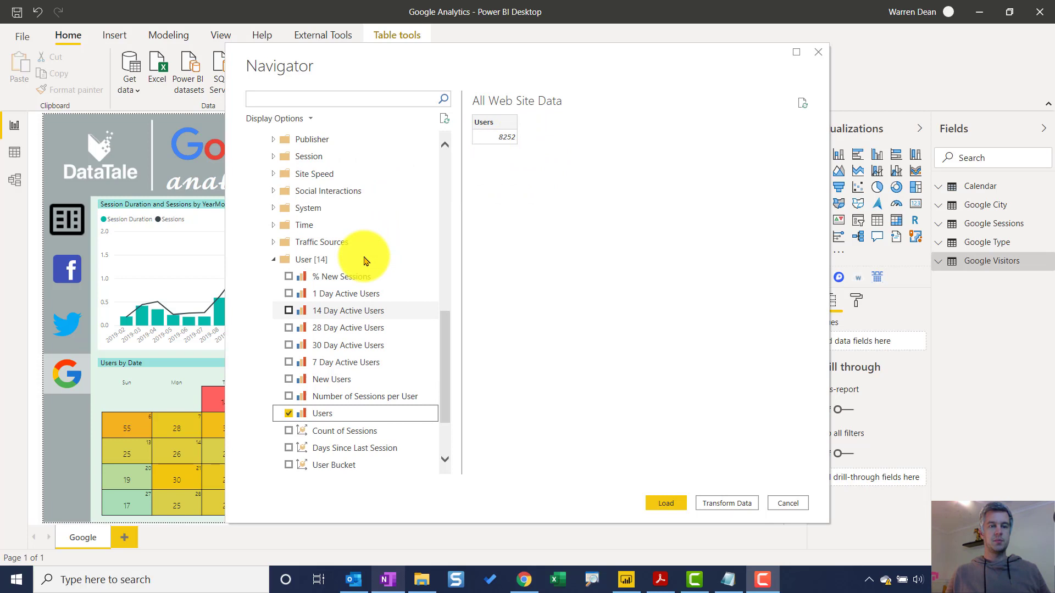
pyautogui.click(274, 226)
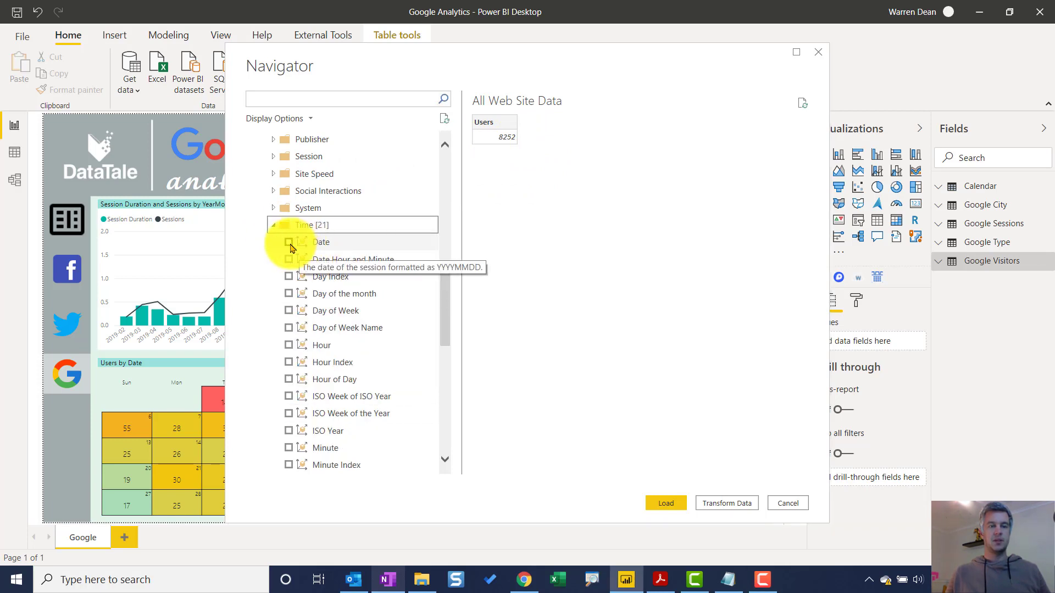
pyautogui.click(289, 243)
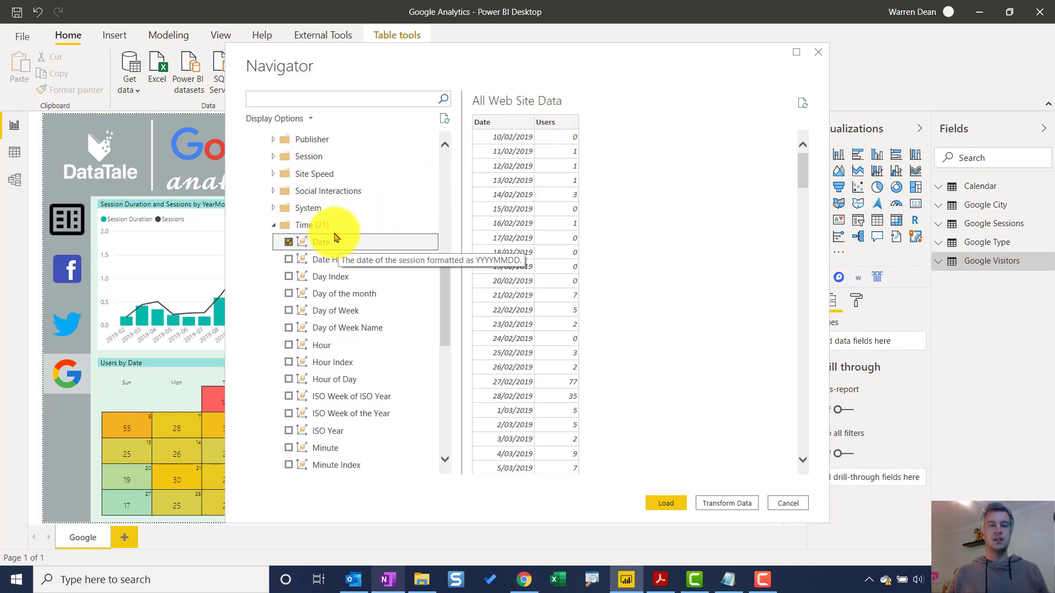
pyautogui.scroll(1, 334, 218)
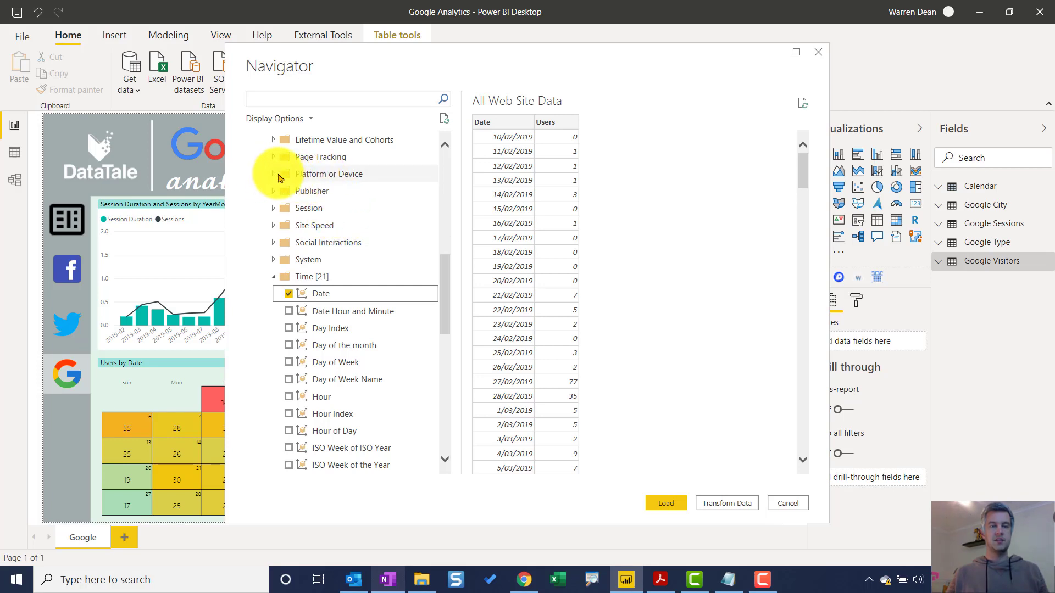
pyautogui.click(273, 175)
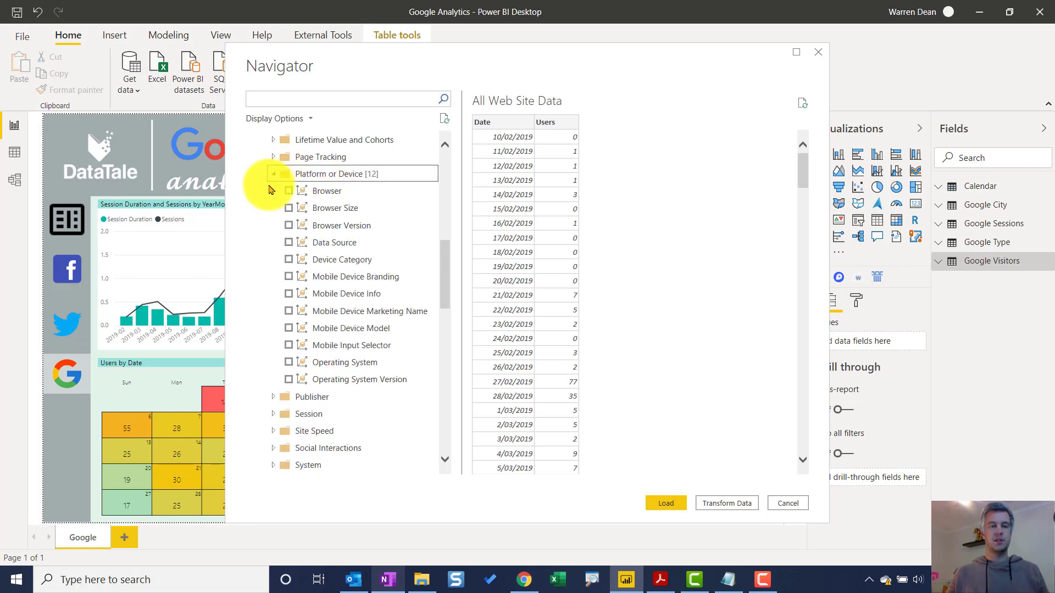
pyautogui.click(288, 260)
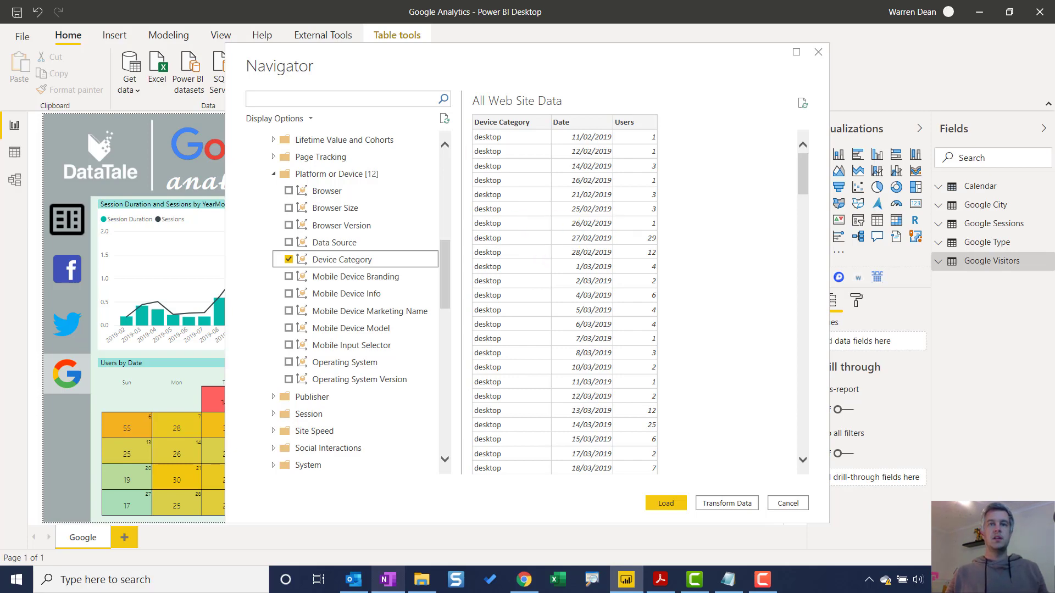
# Step: Bring the Notepad notes on the Google Type, Sessions, City and Visitors tables over Power BI
pyautogui.moveTo(547, 0); pyautogui.dragTo(555, 138)
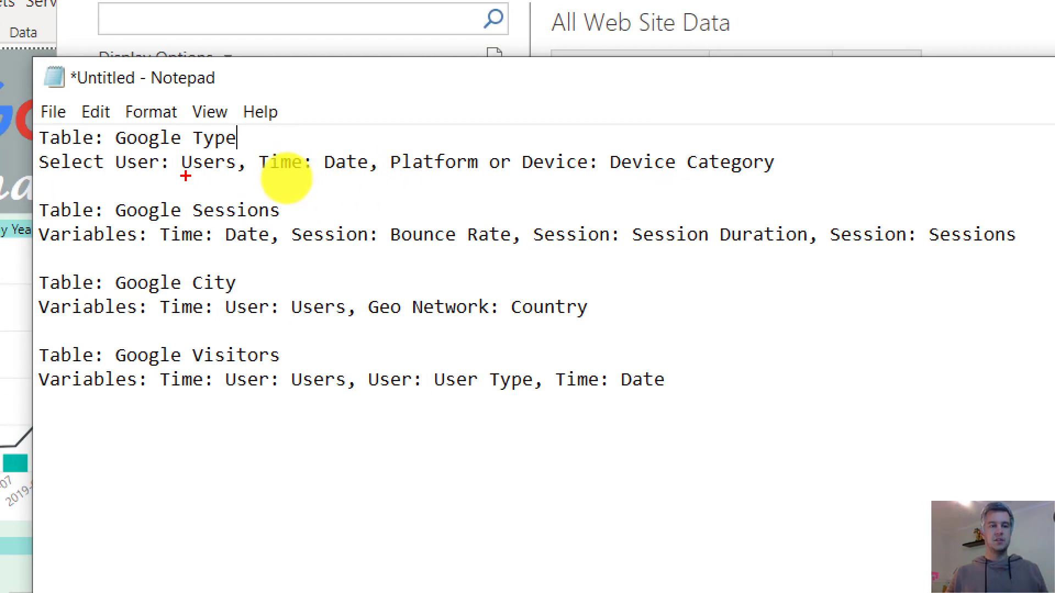
pyautogui.moveTo(113, 173); pyautogui.dragTo(748, 163)
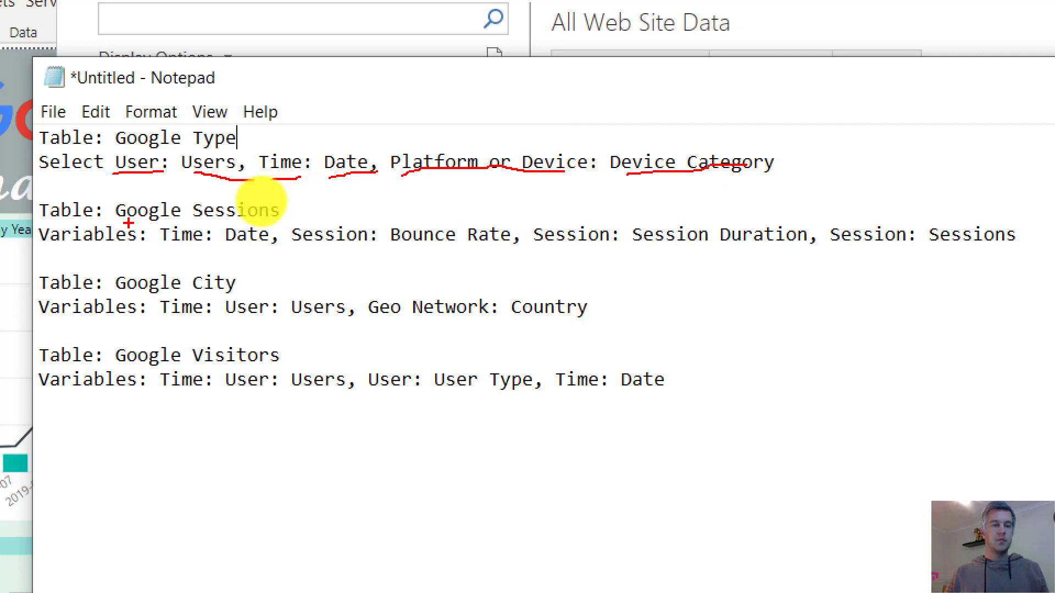
pyautogui.moveTo(128, 222); pyautogui.dragTo(279, 223)
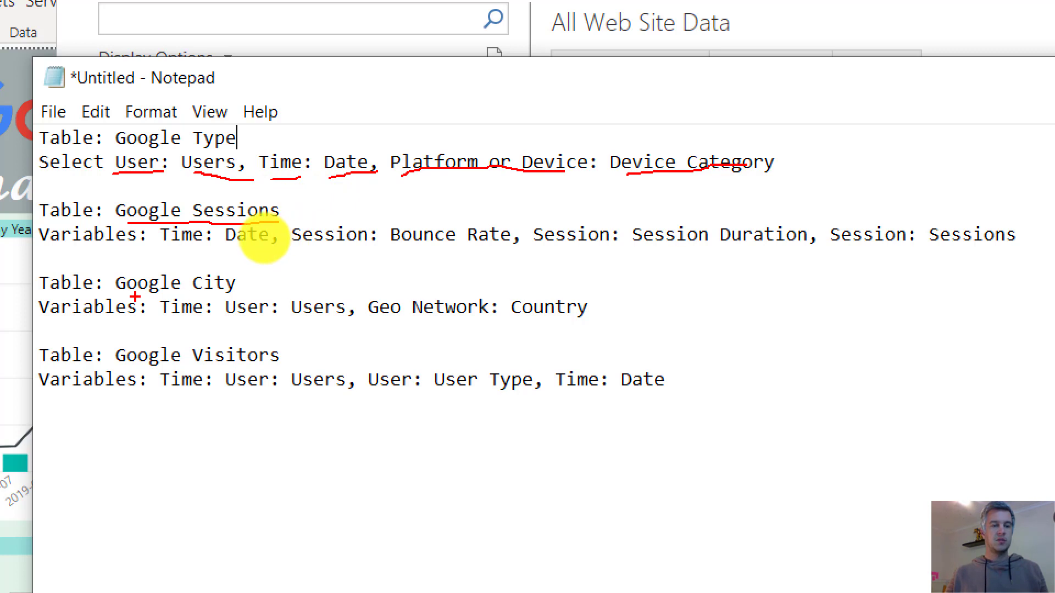
pyautogui.moveTo(136, 295); pyautogui.dragTo(221, 290)
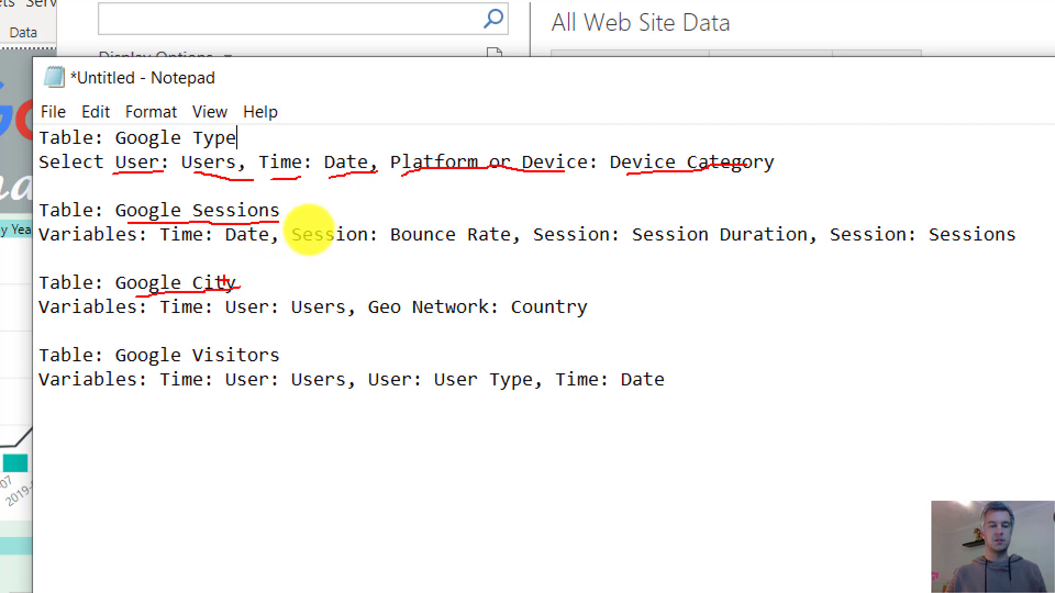
pyautogui.moveTo(127, 370); pyautogui.dragTo(269, 356)
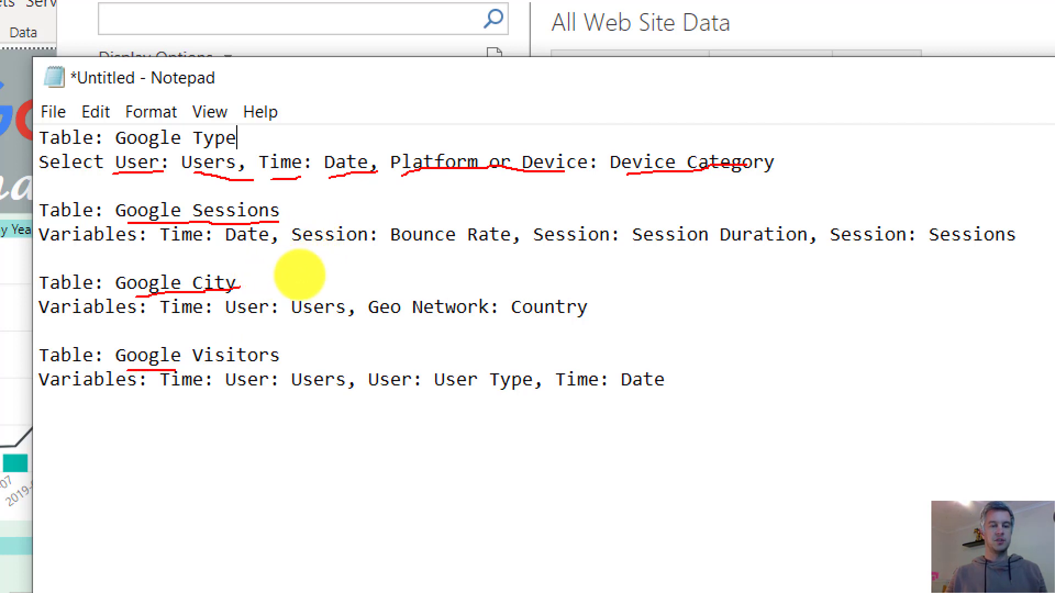
pyautogui.press('Escape')
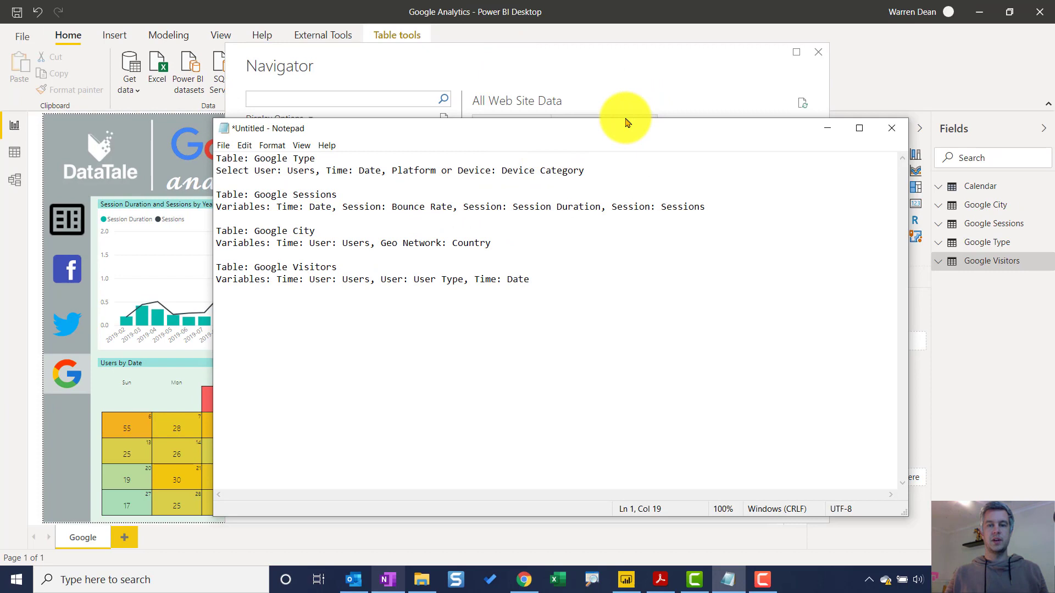
# Step: Move the notes aside and collapse the Platform or Device, Time and Geo Network folders
pyautogui.moveTo(611, 132); pyautogui.dragTo(549, 0)
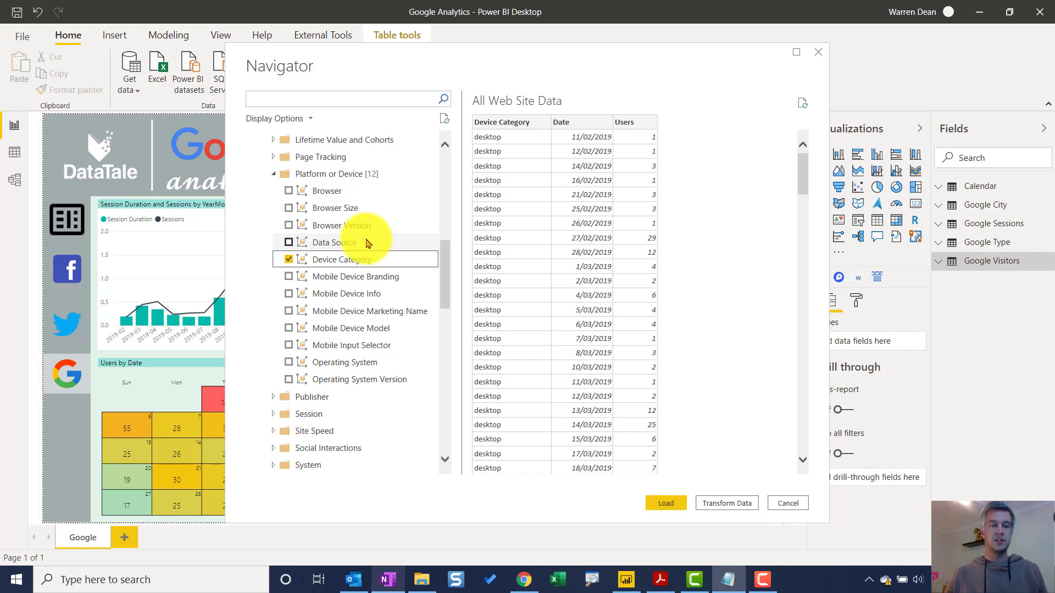
pyautogui.click(288, 260)
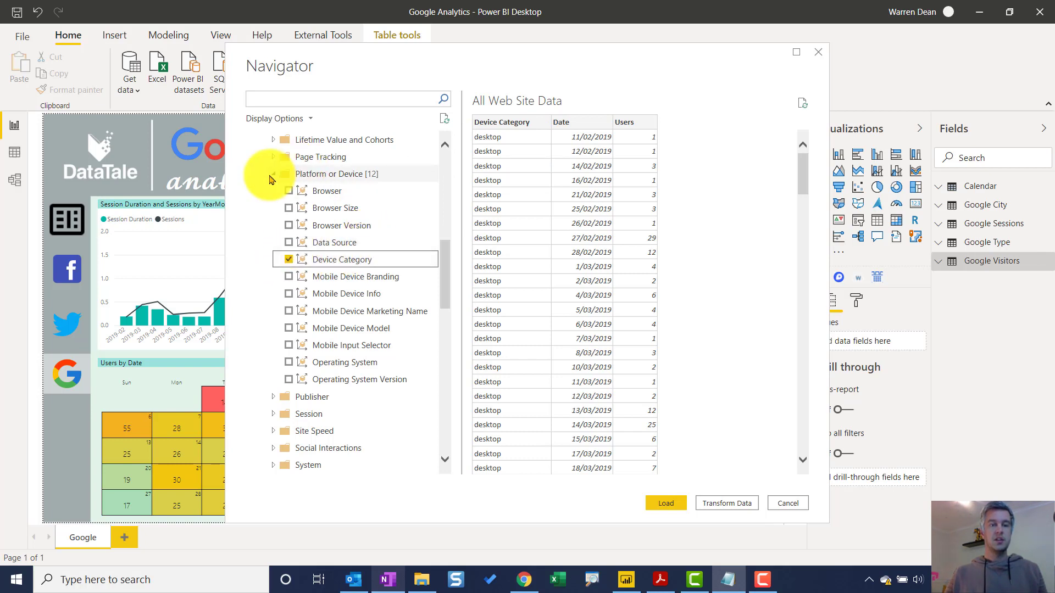
pyautogui.click(273, 175)
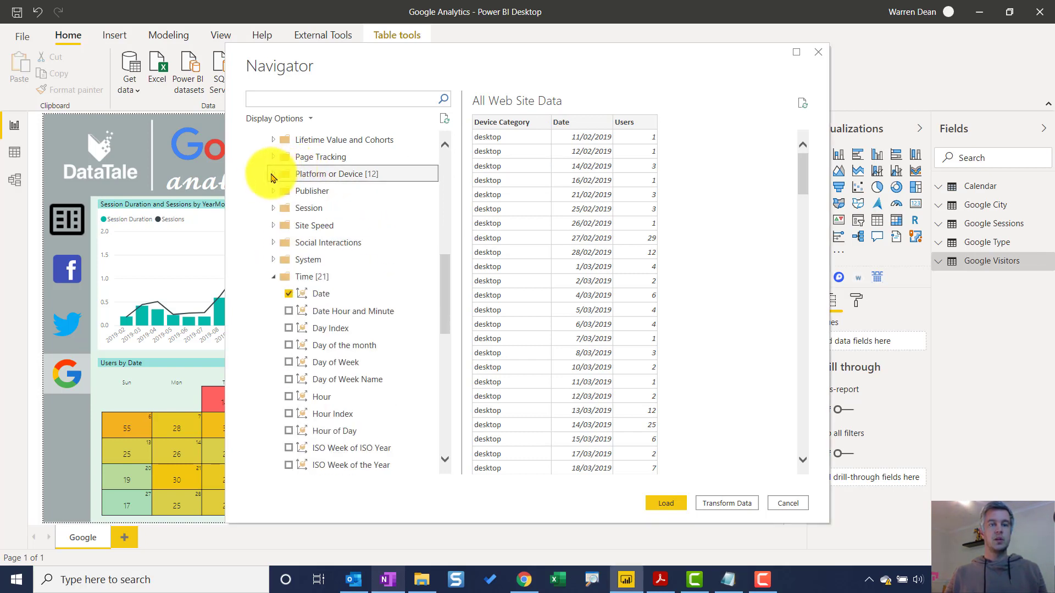
pyautogui.click(273, 277)
pyautogui.scroll(2, 317, 244)
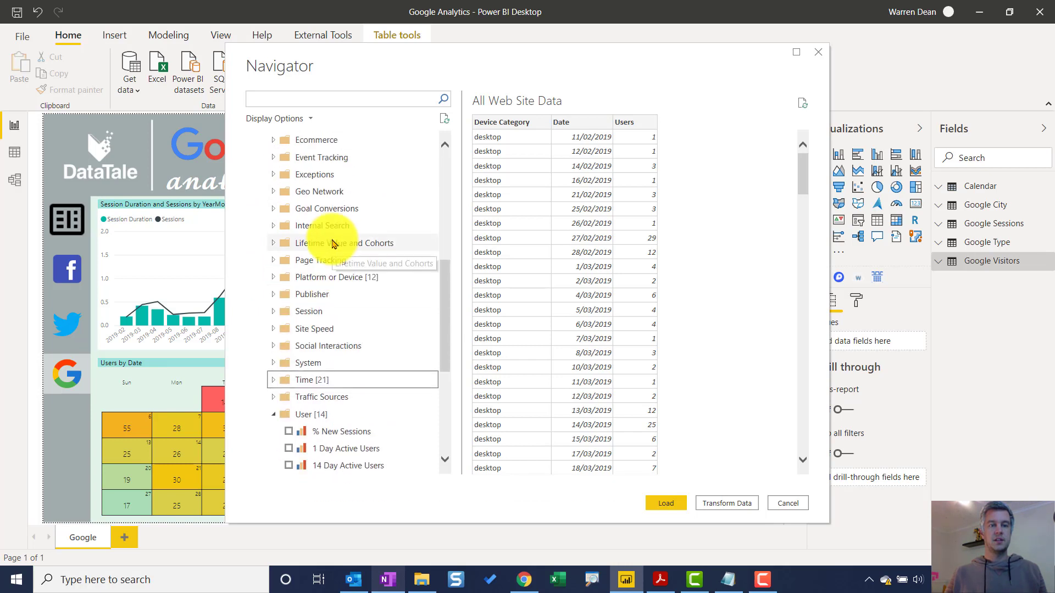
pyautogui.click(274, 192)
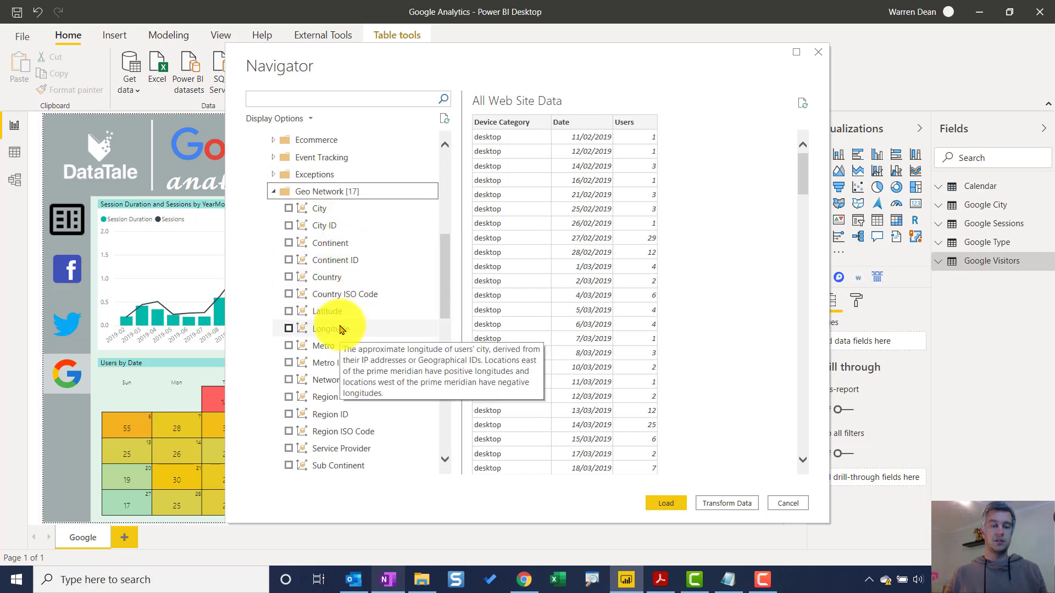
pyautogui.click(273, 192)
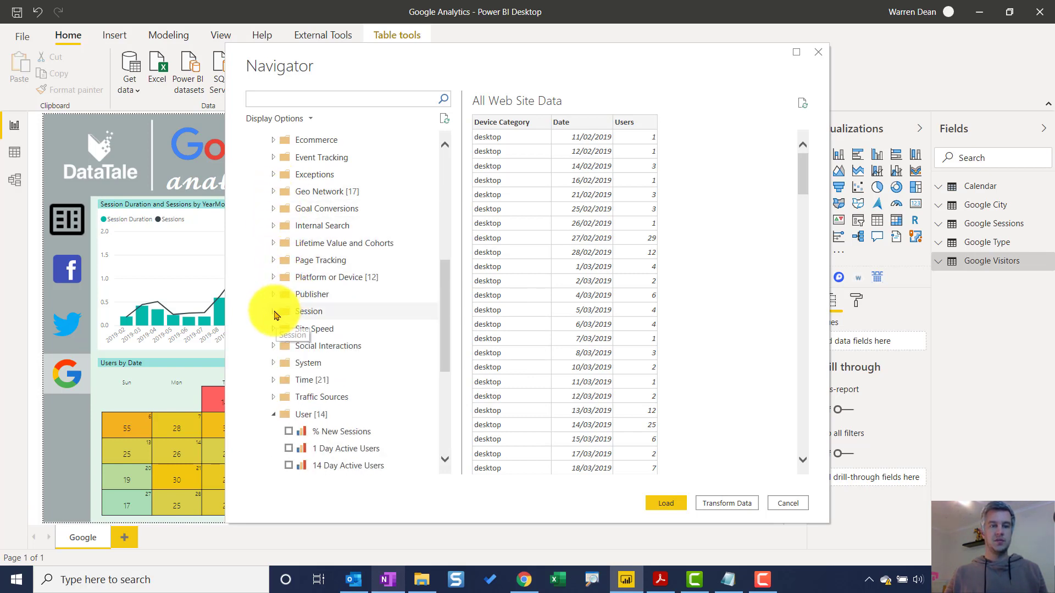
# Step: Expand the Session folder to list its eight fields, including Hits, Sessions and Session Duration
pyautogui.click(274, 312)
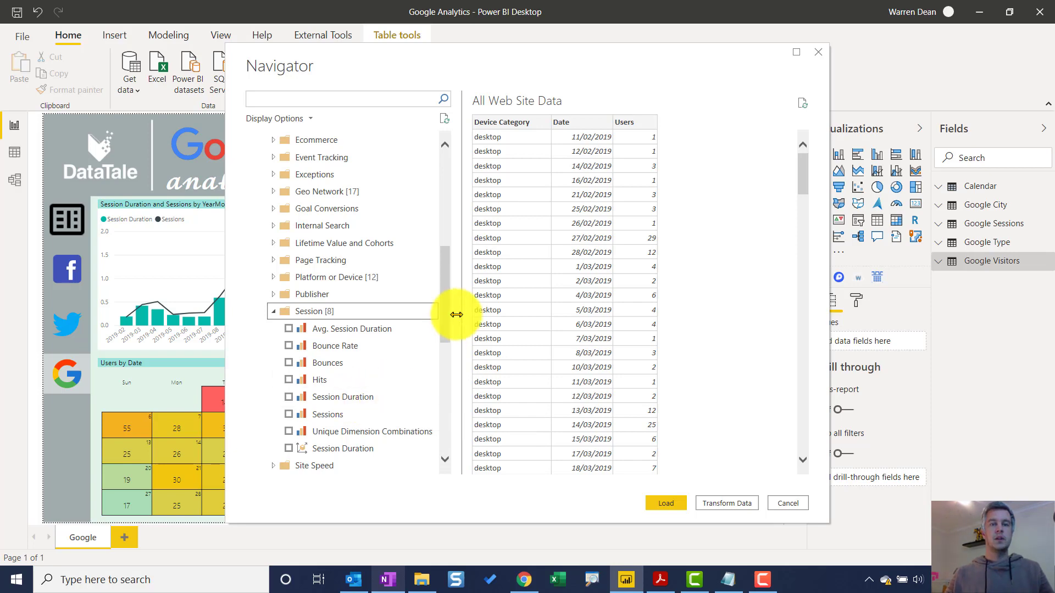
pyautogui.click(728, 580)
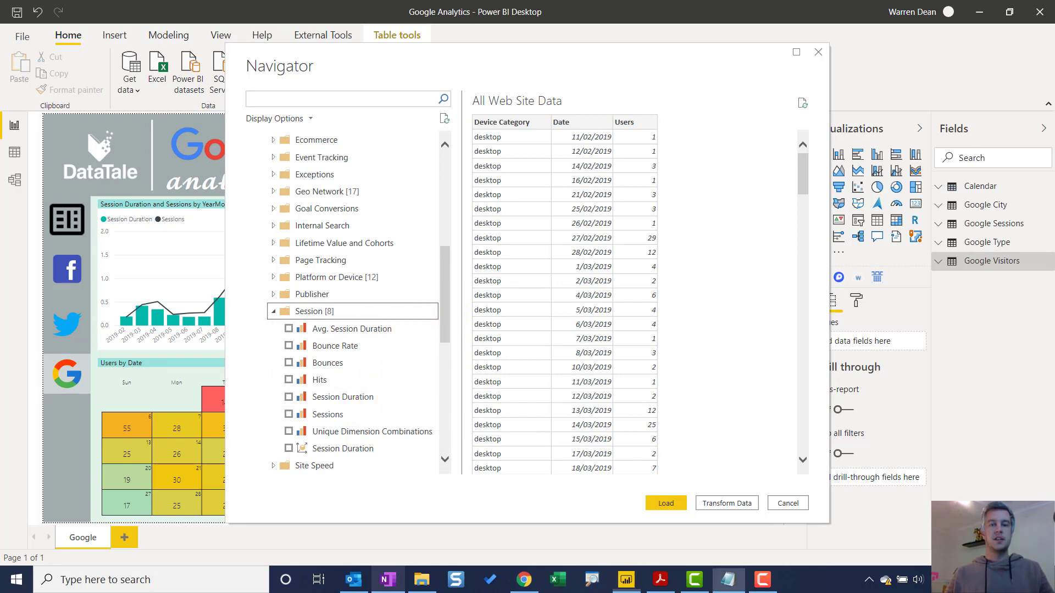
pyautogui.click(728, 580)
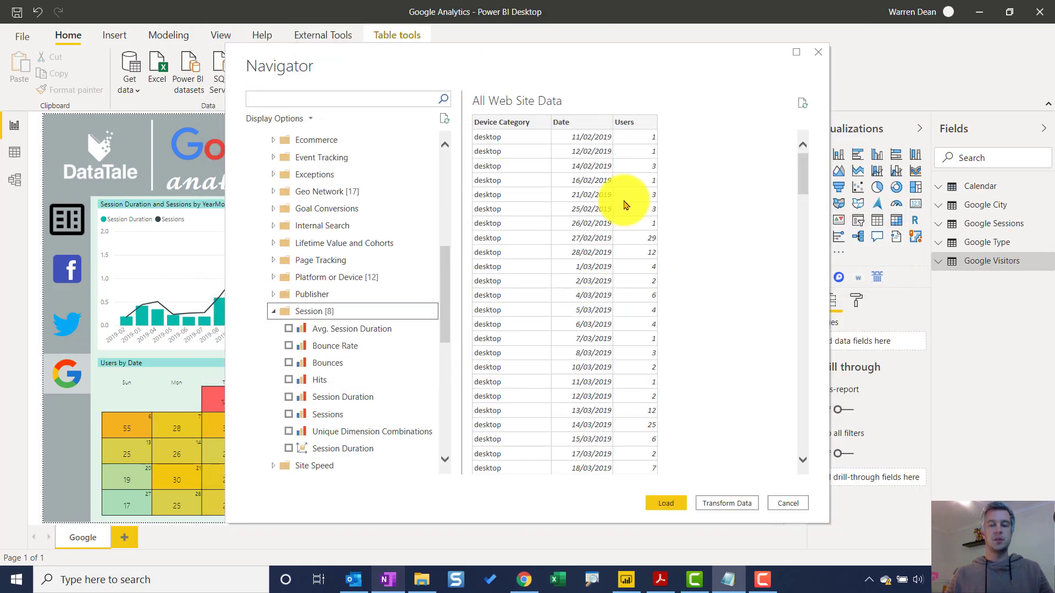
# Step: Cancel the Navigator, list the Google Sessions fields, and view the sessions chart in Focus mode
pyautogui.click(788, 503)
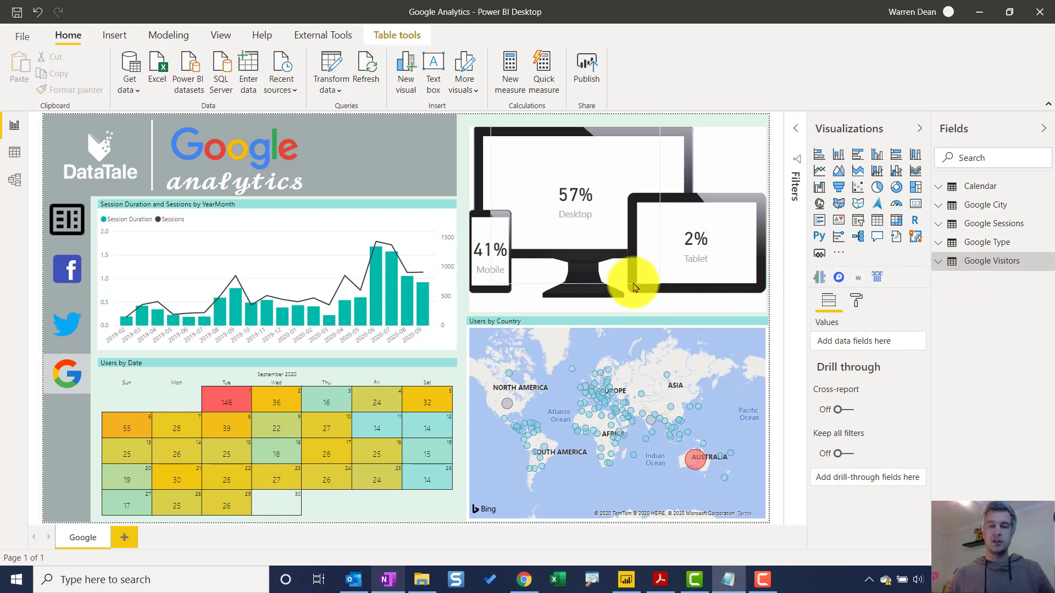
pyautogui.click(317, 216)
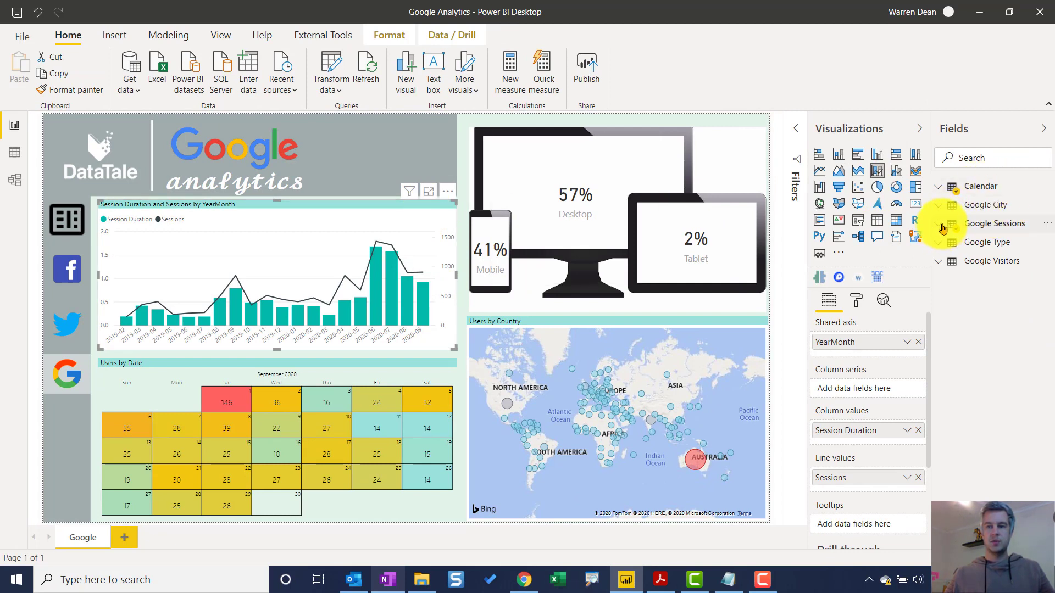
pyautogui.click(943, 228)
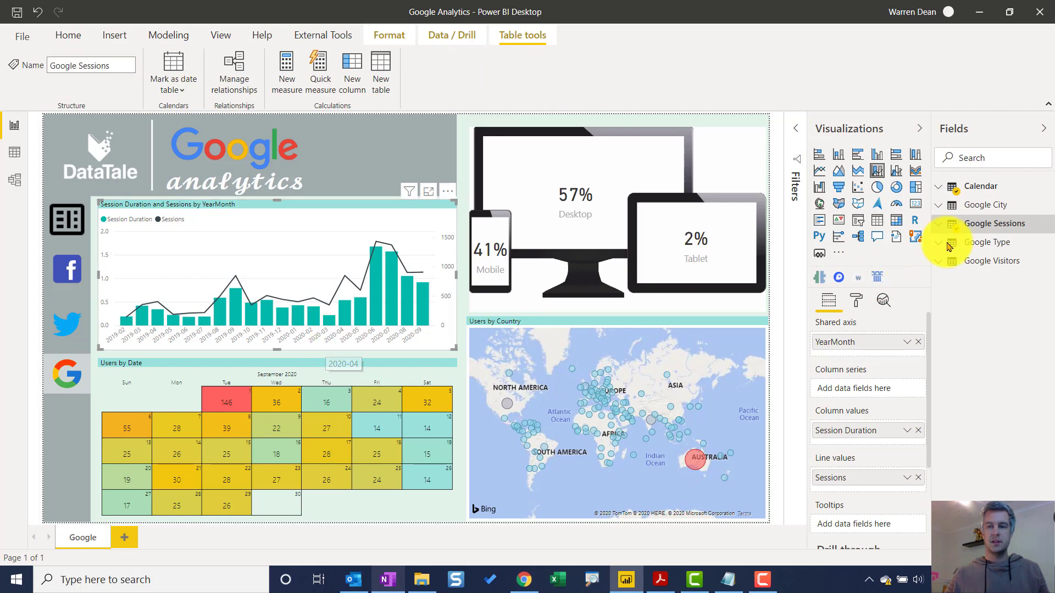
pyautogui.click(938, 224)
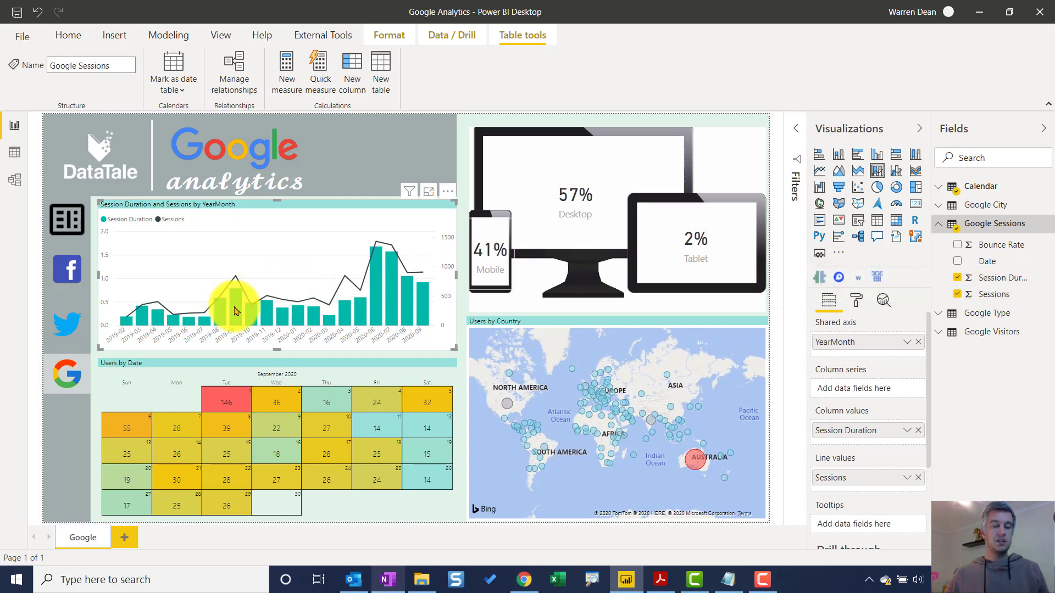
pyautogui.click(428, 193)
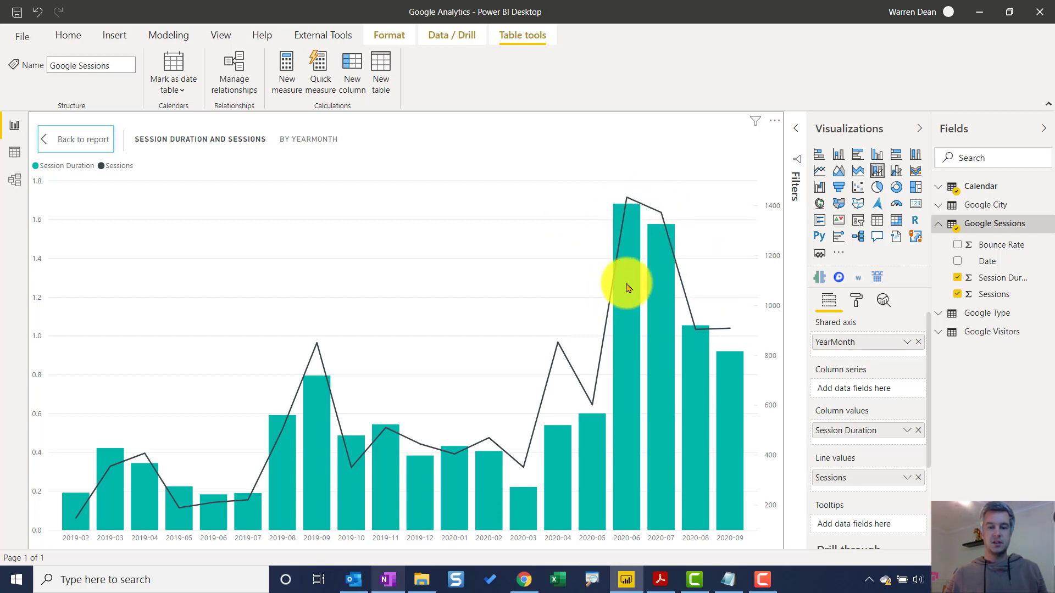
# Step: Return to the dashboard, select the Users by Date calendar, and list the Google Visitors fields
pyautogui.click(102, 144)
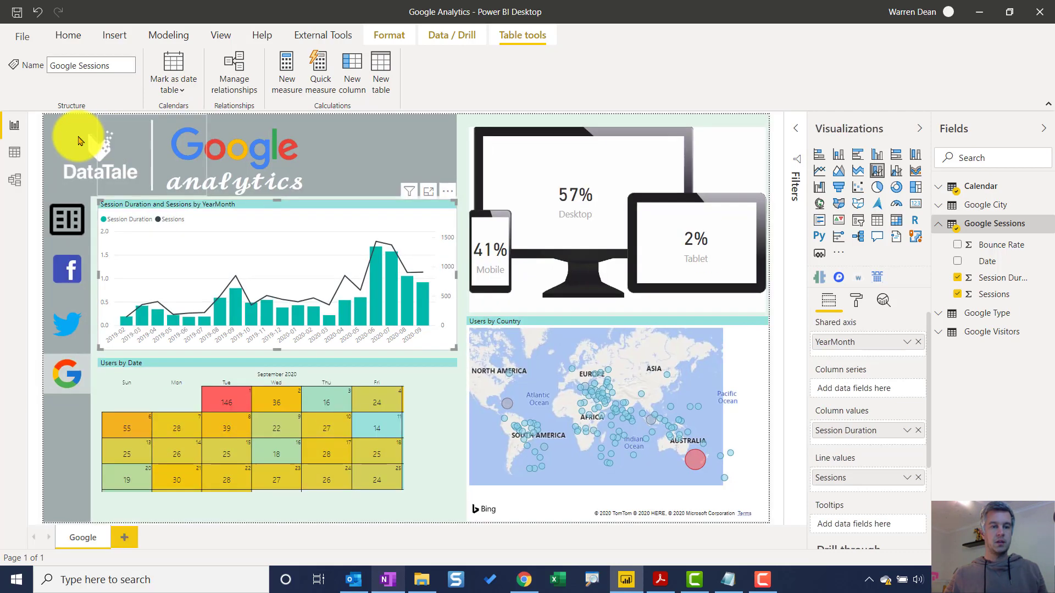
pyautogui.click(419, 368)
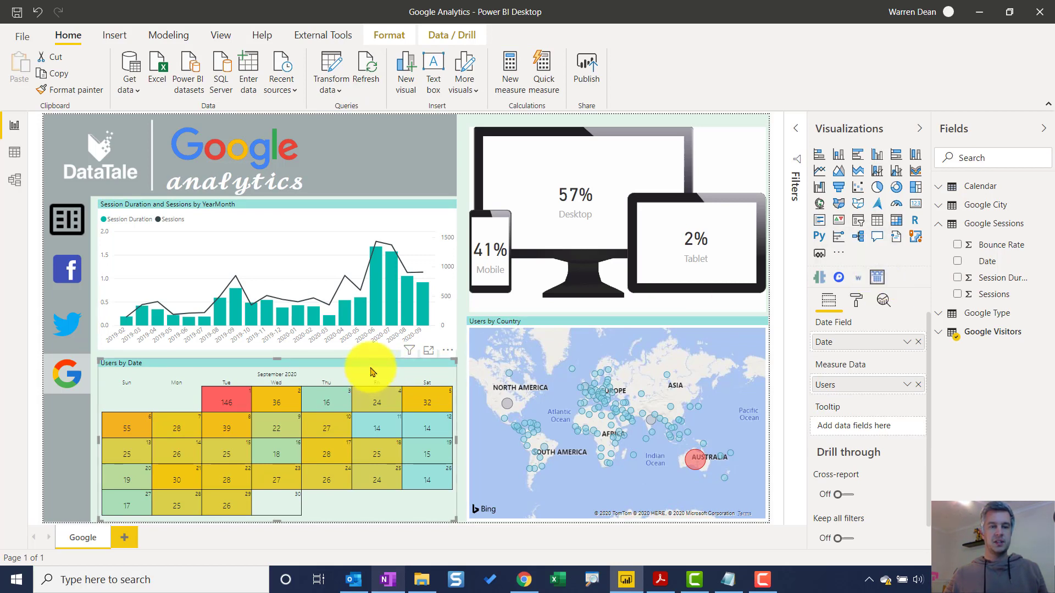
pyautogui.moveTo(837, 345); pyautogui.dragTo(940, 339)
pyautogui.click(939, 339)
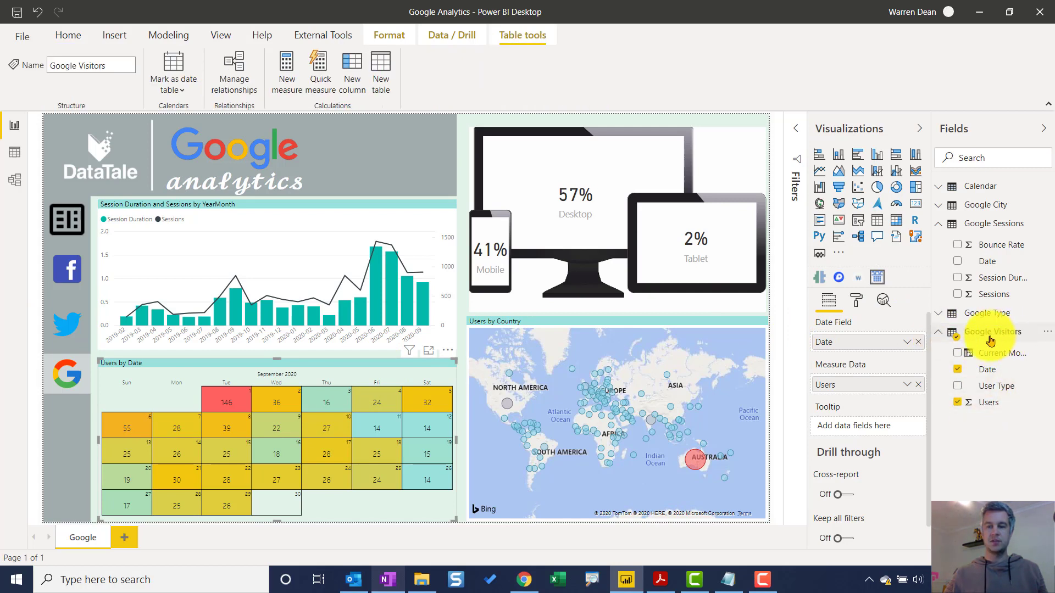
# Step: Show the calendar's Data Colors settings with the teal, yellow and red Minimum, Center and Maximum colours
pyautogui.moveTo(233, 405)
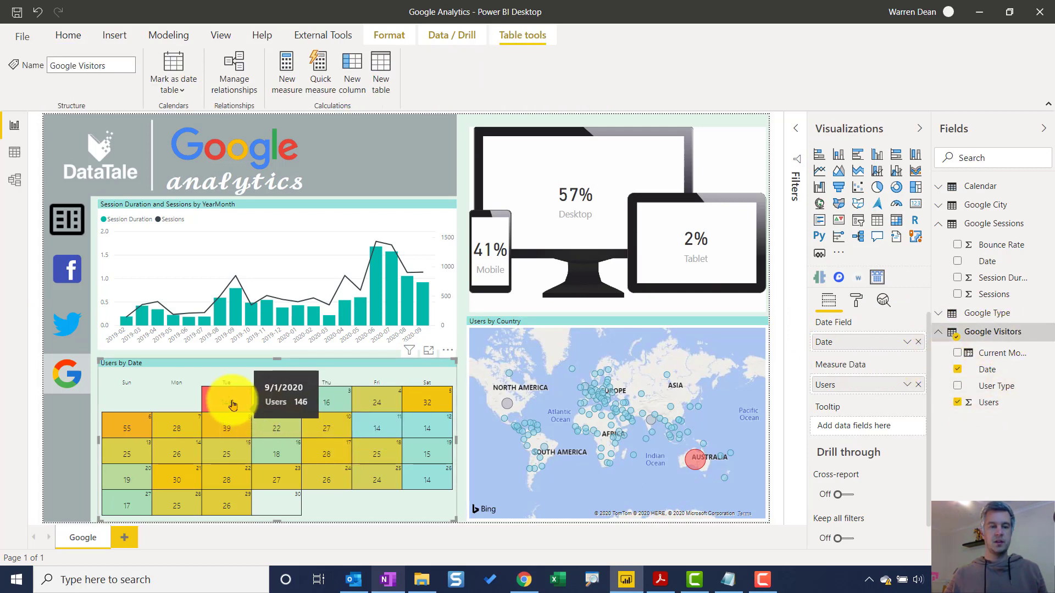
pyautogui.click(856, 301)
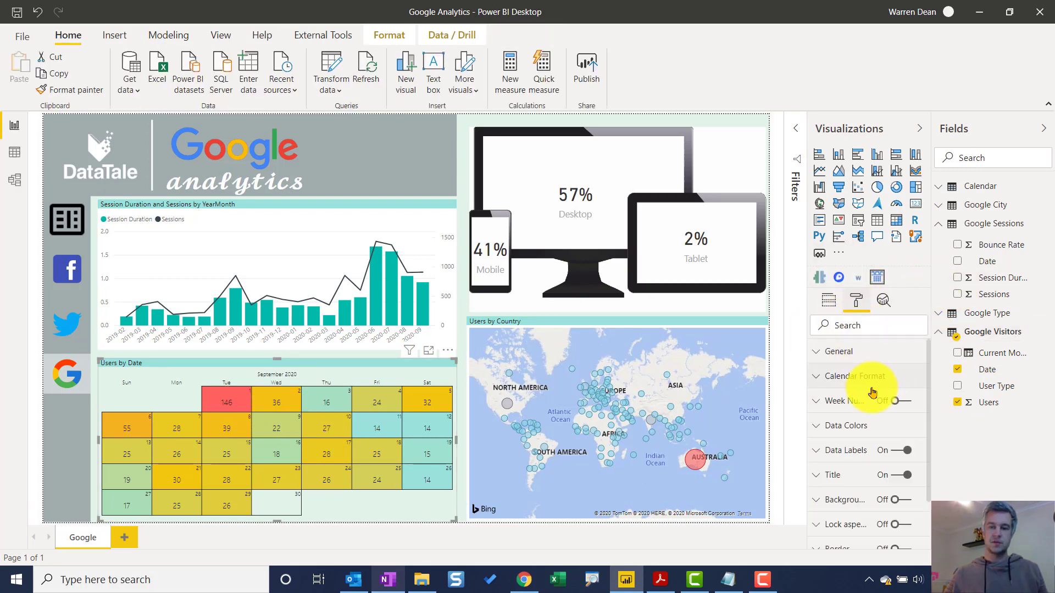
pyautogui.click(855, 434)
pyautogui.scroll(-3, 883, 447)
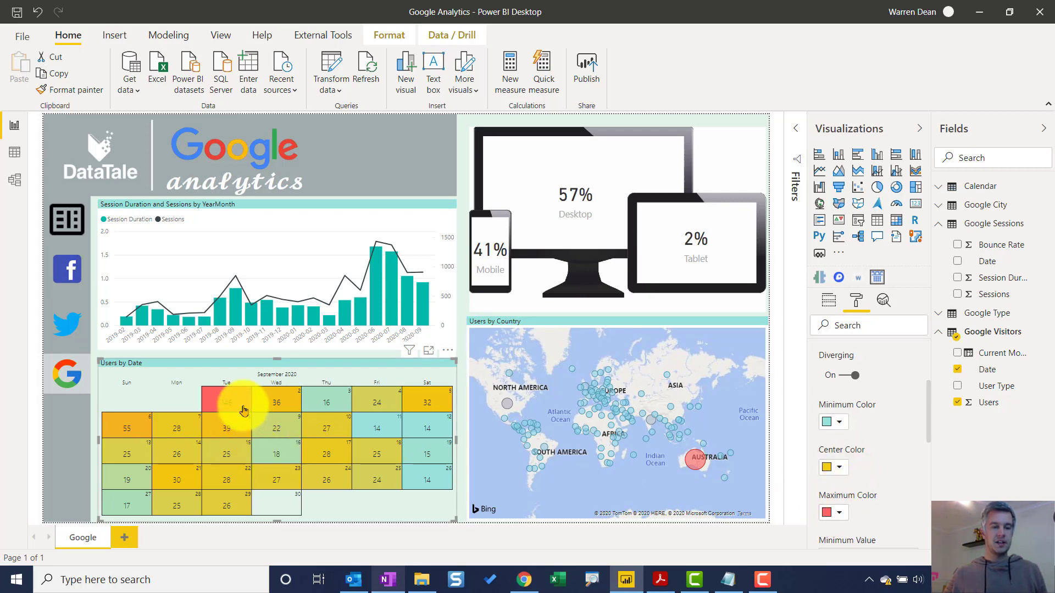
pyautogui.moveTo(230, 405)
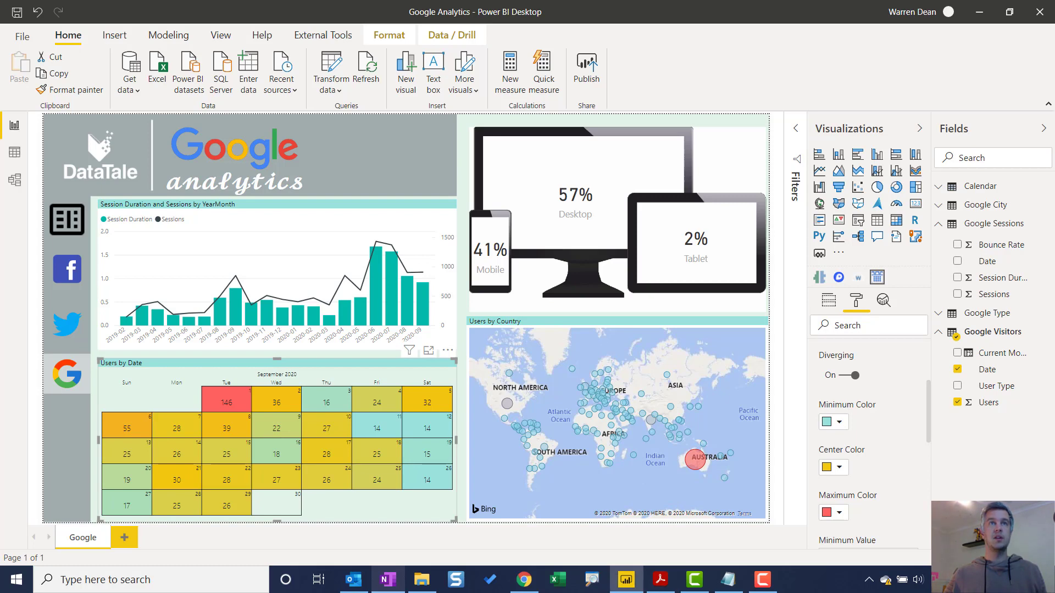
pyautogui.click(524, 579)
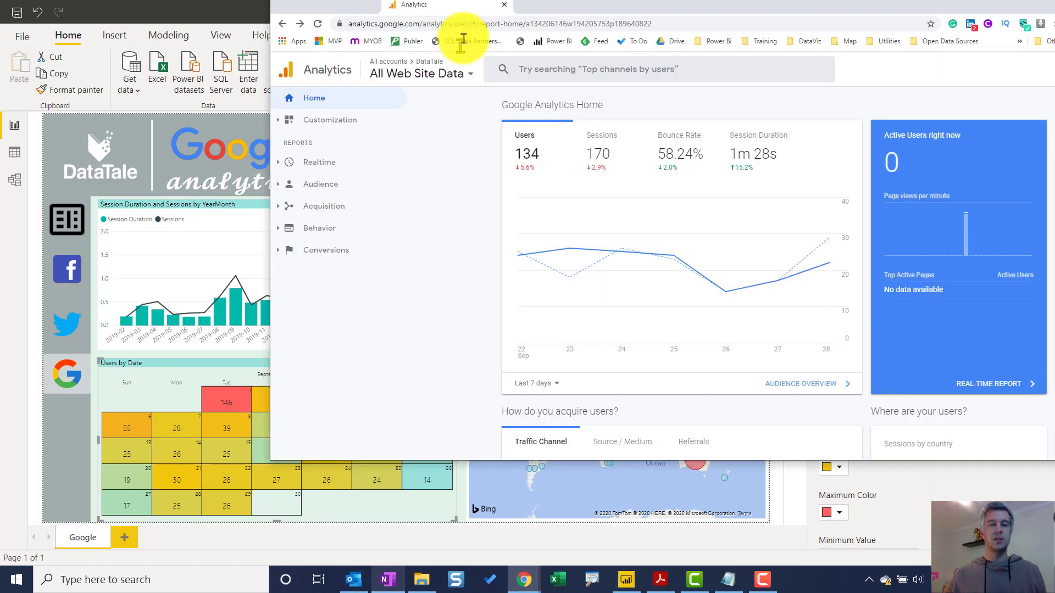
pyautogui.moveTo(463, 40); pyautogui.dragTo(365, 2)
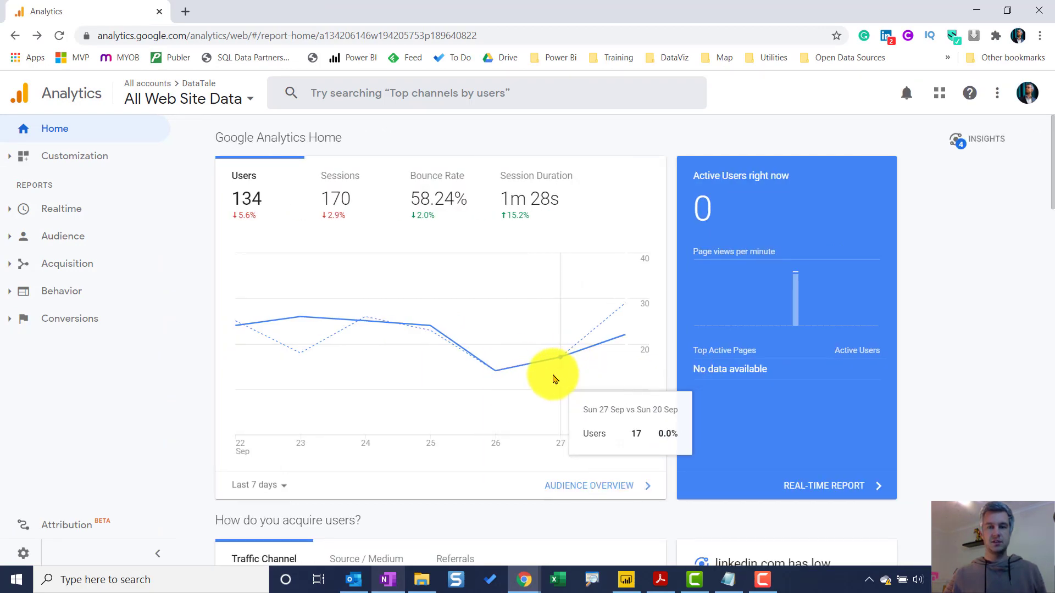
pyautogui.click(977, 11)
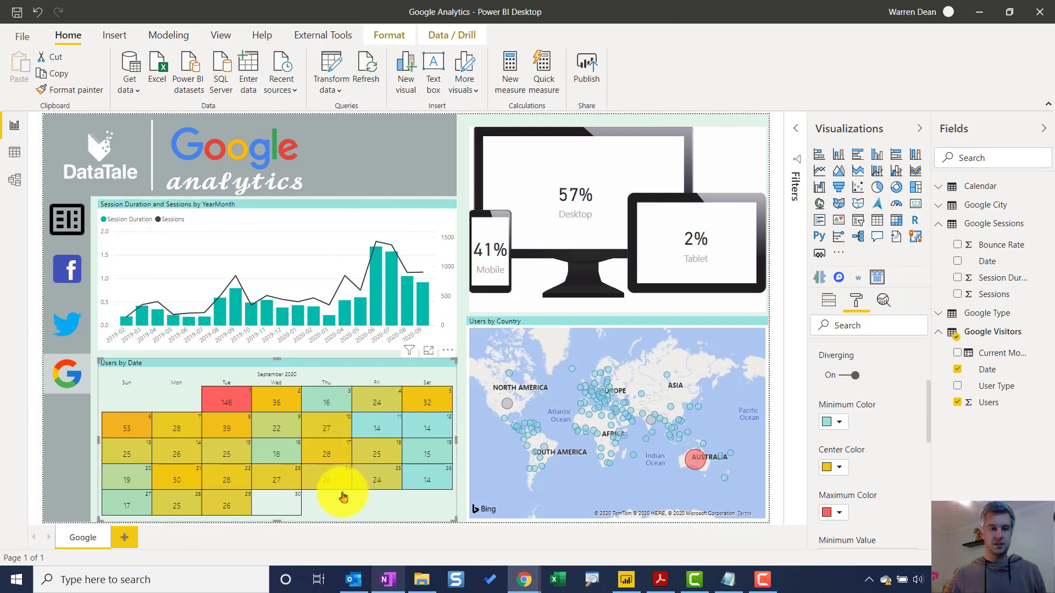
pyautogui.moveTo(135, 507)
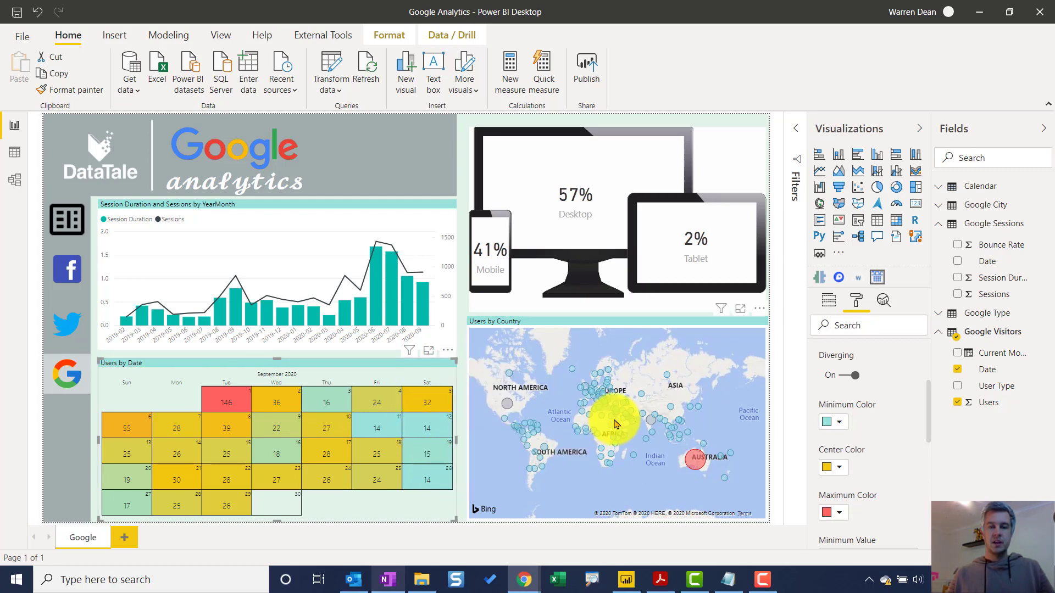
# Step: Enlarge the Users by Country map, inspect its bubbles and Google City fields, then return to the report
pyautogui.click(739, 314)
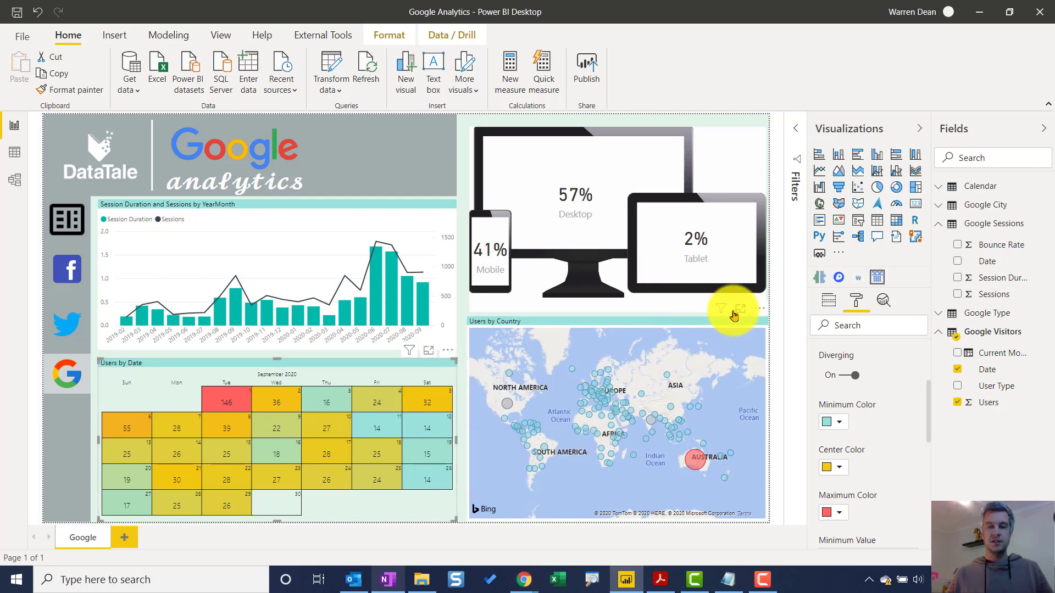
pyautogui.click(736, 311)
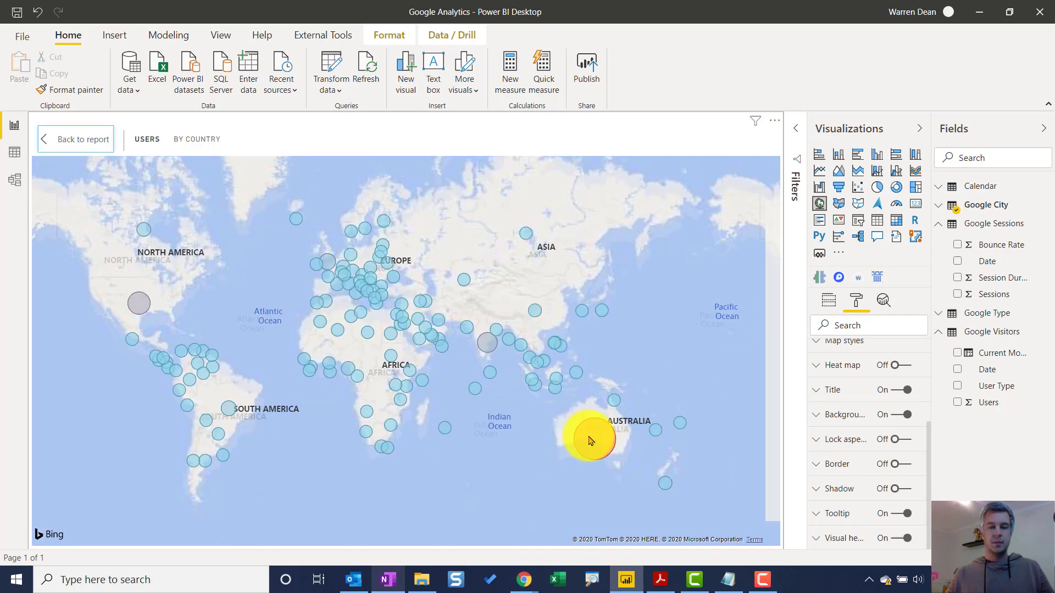
pyautogui.moveTo(597, 444)
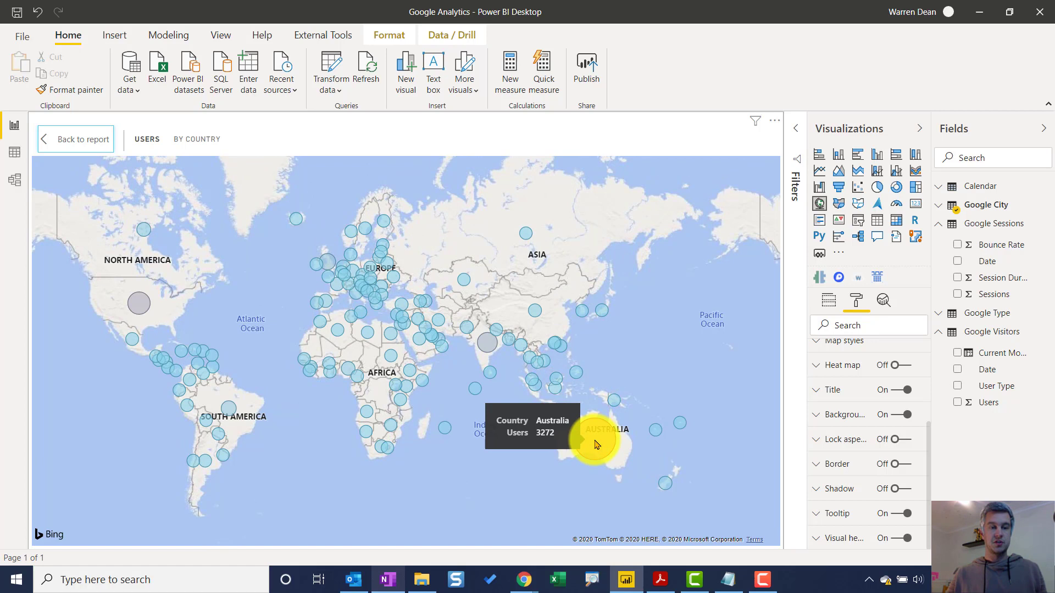
pyautogui.moveTo(137, 306)
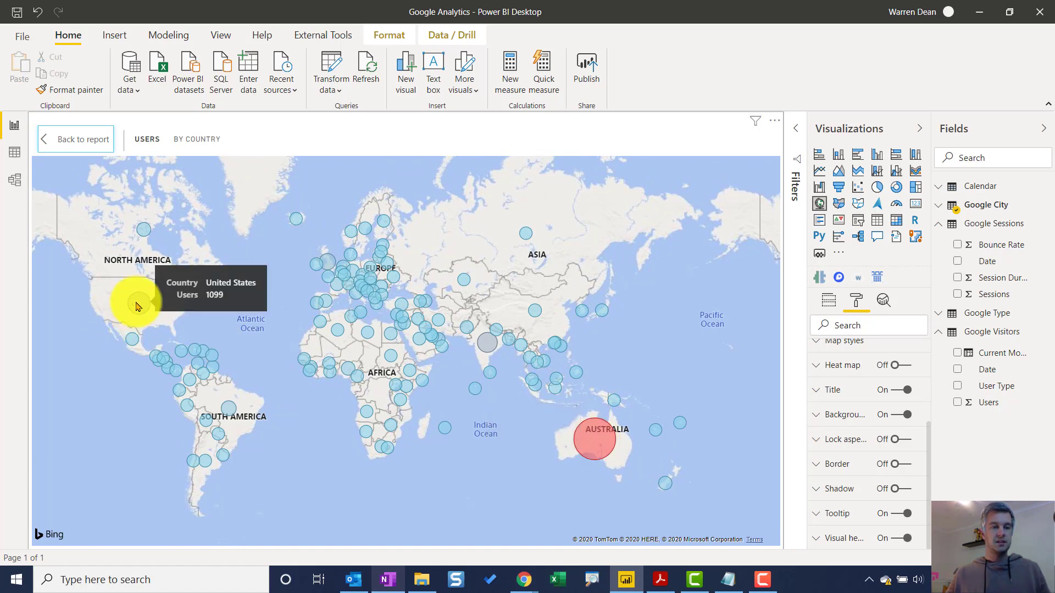
pyautogui.moveTo(487, 344)
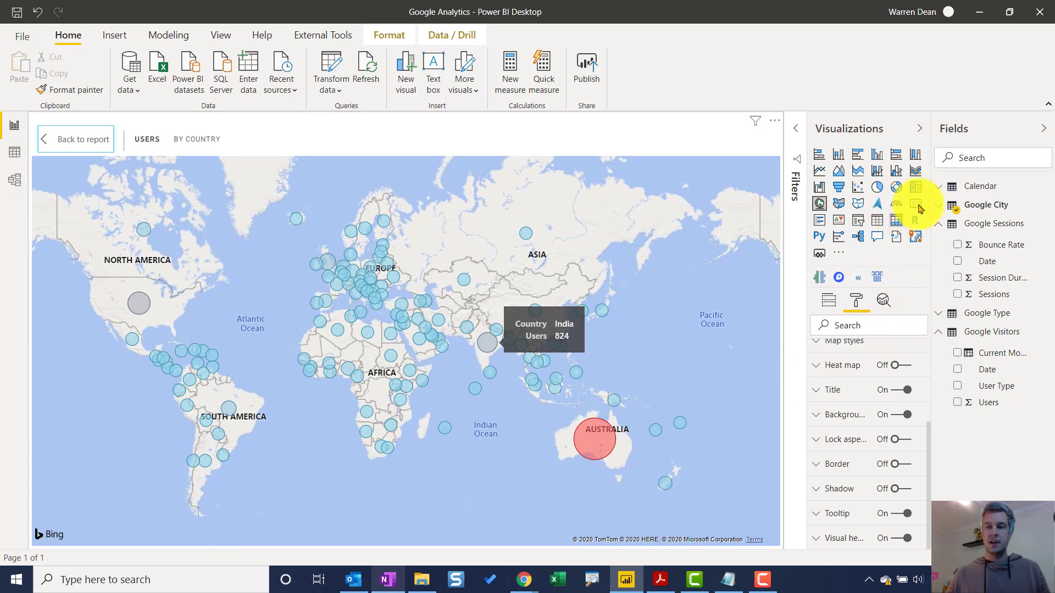
pyautogui.click(982, 206)
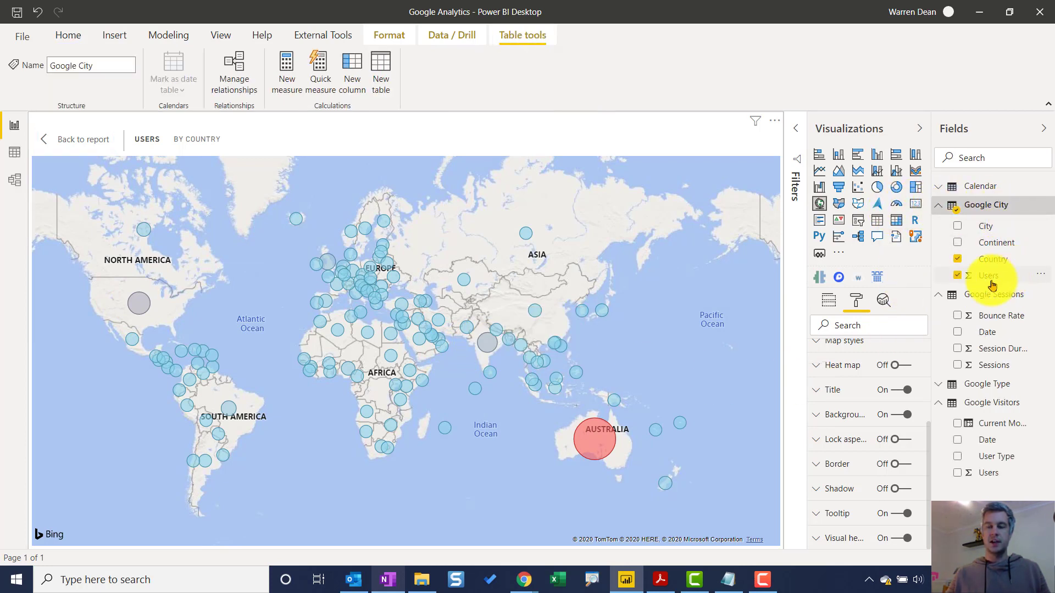
pyautogui.click(92, 140)
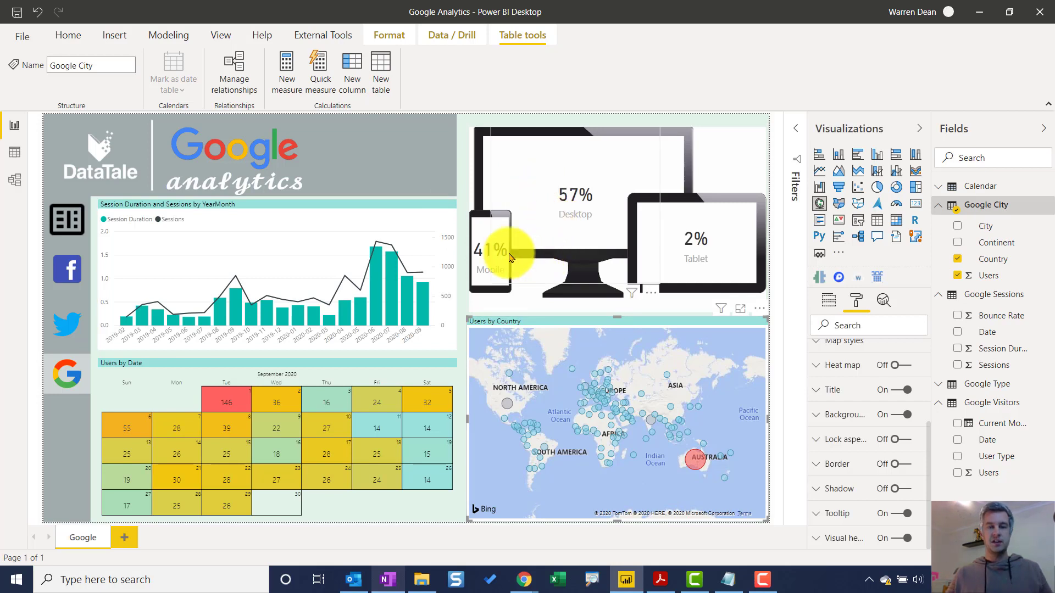
# Step: View the Mobile card's measure formula in Google Type, then select the device image behind the cards
pyautogui.click(483, 250)
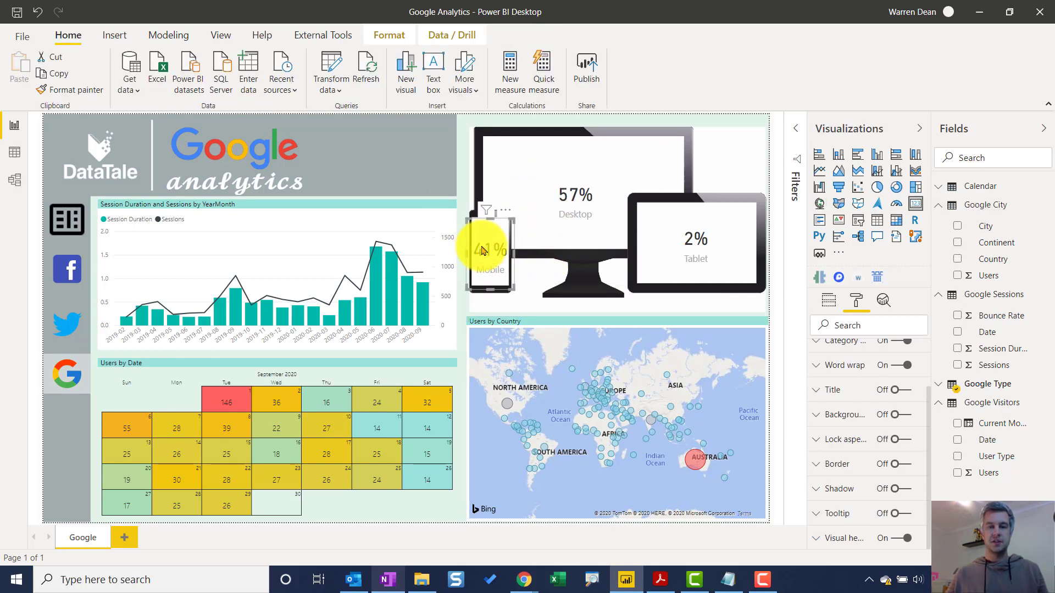
pyautogui.click(942, 391)
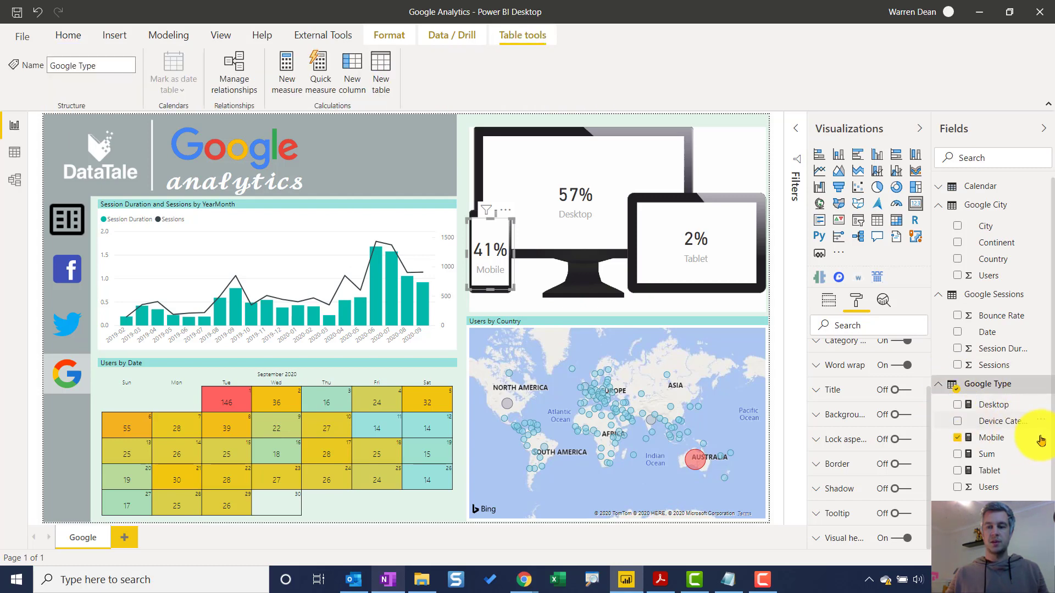
pyautogui.click(998, 438)
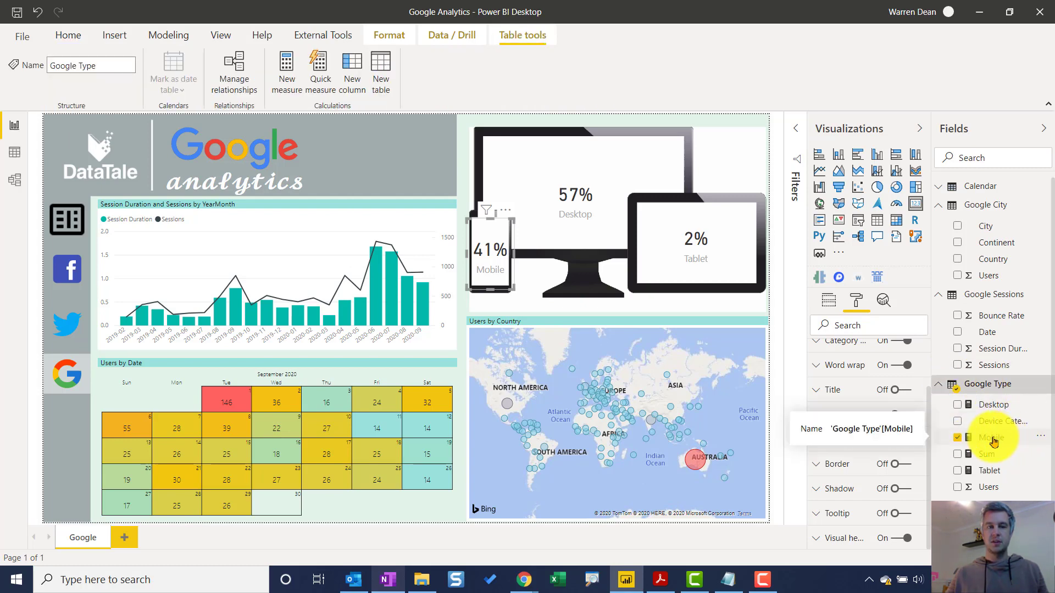
pyautogui.click(993, 442)
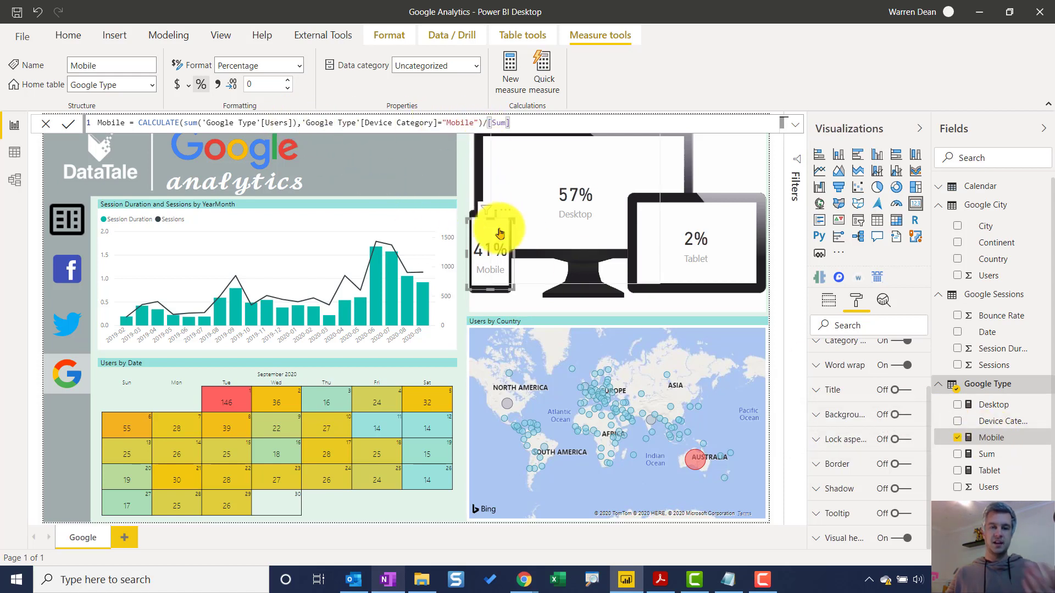
pyautogui.click(706, 160)
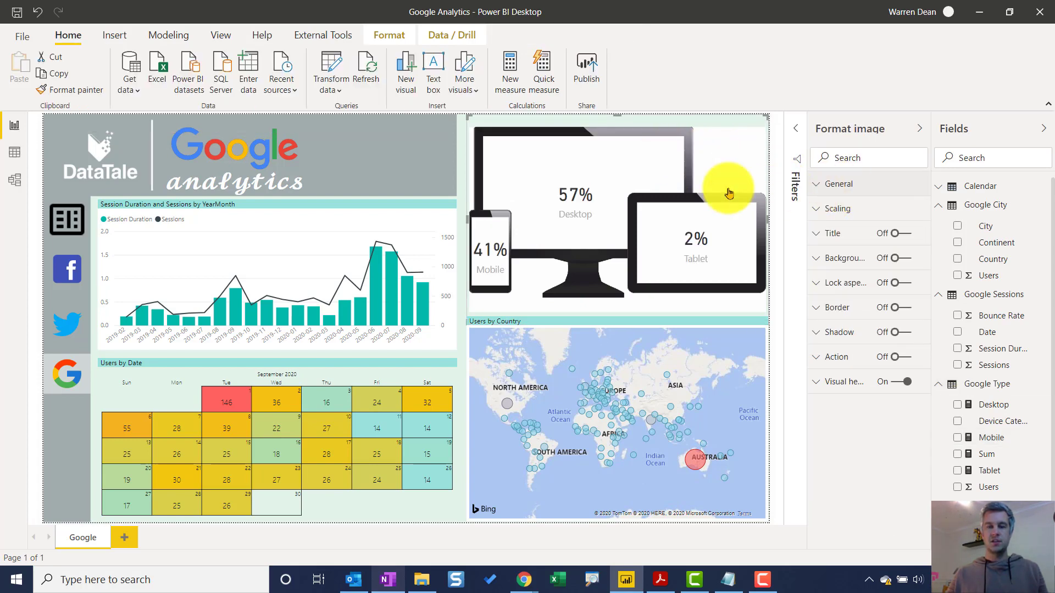
pyautogui.click(843, 189)
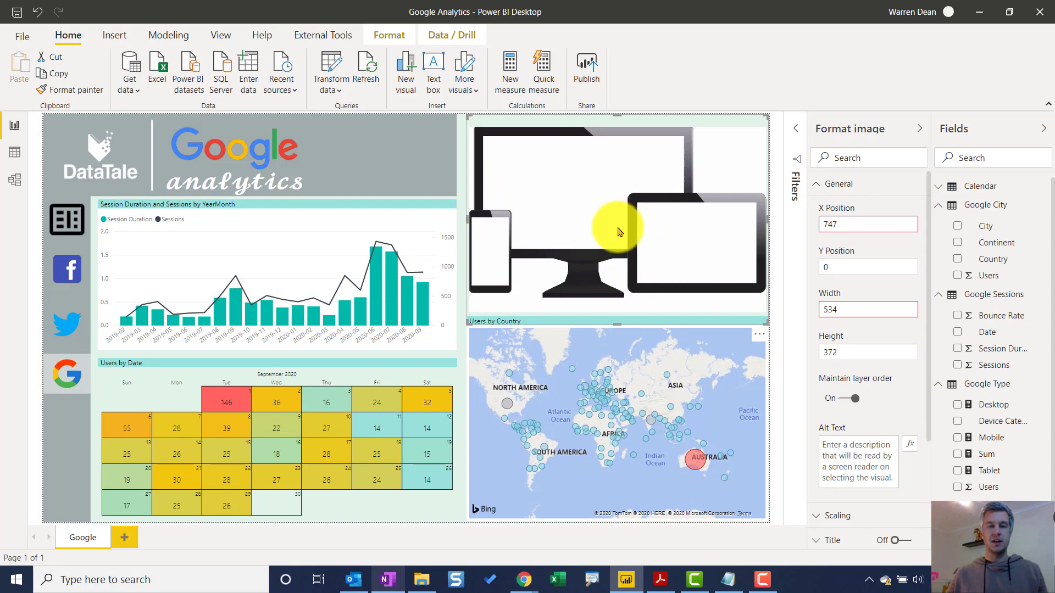
pyautogui.click(460, 161)
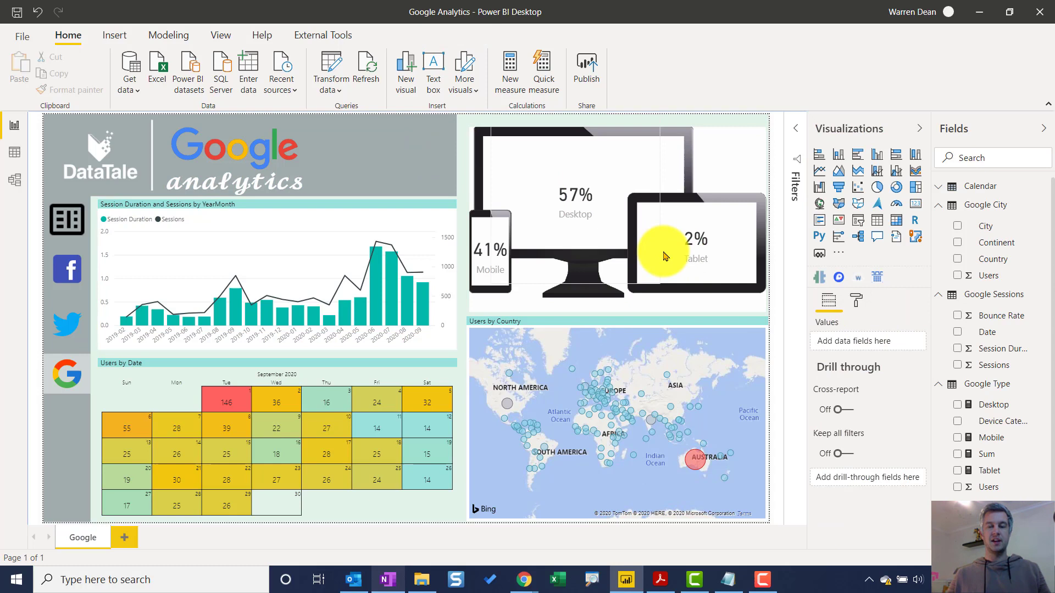
pyautogui.click(717, 163)
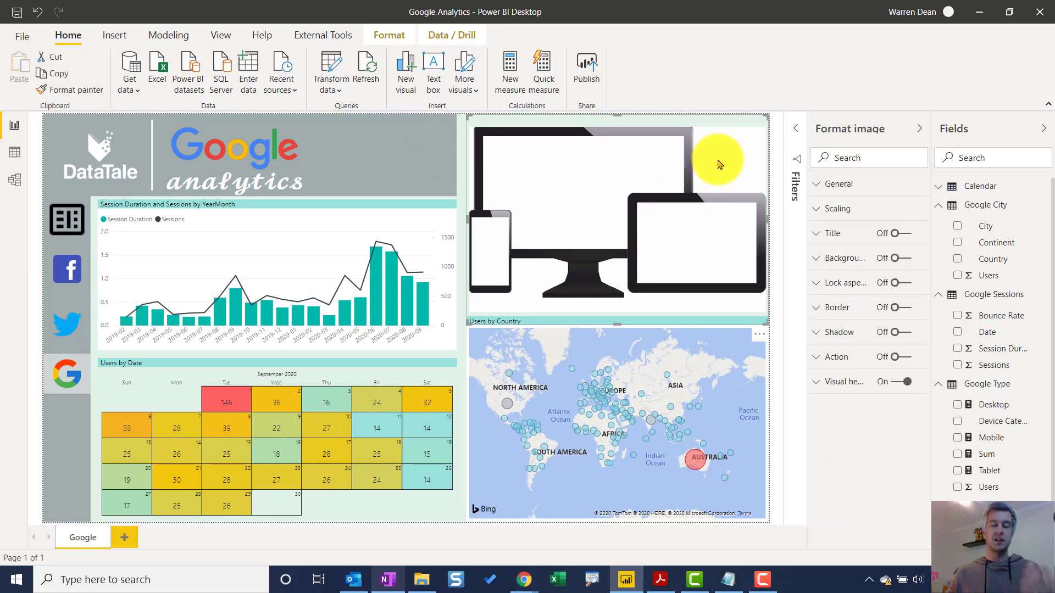
pyautogui.doubleClick(469, 189)
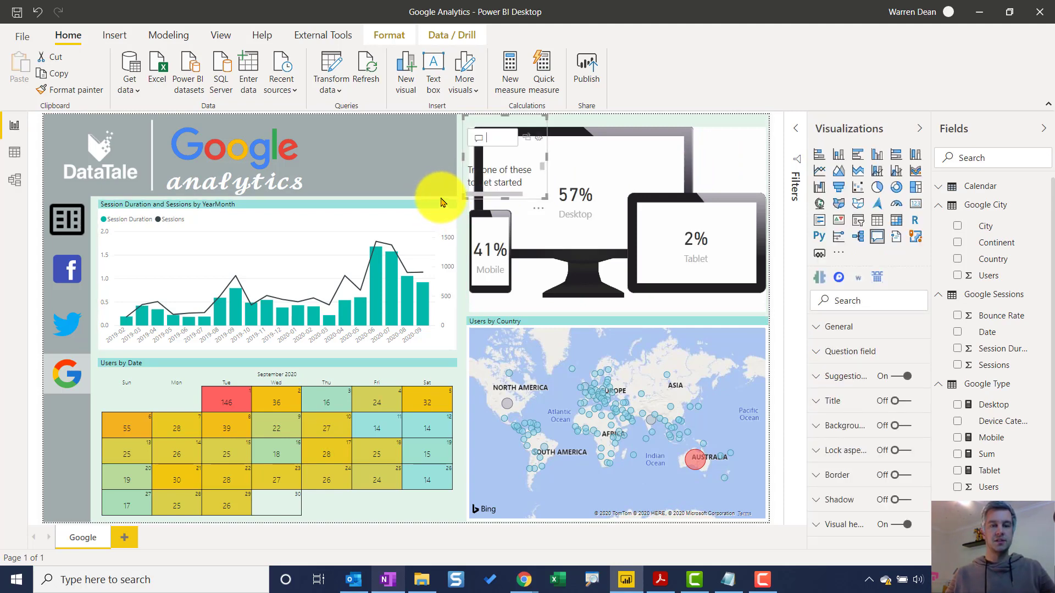
pyautogui.press('Delete')
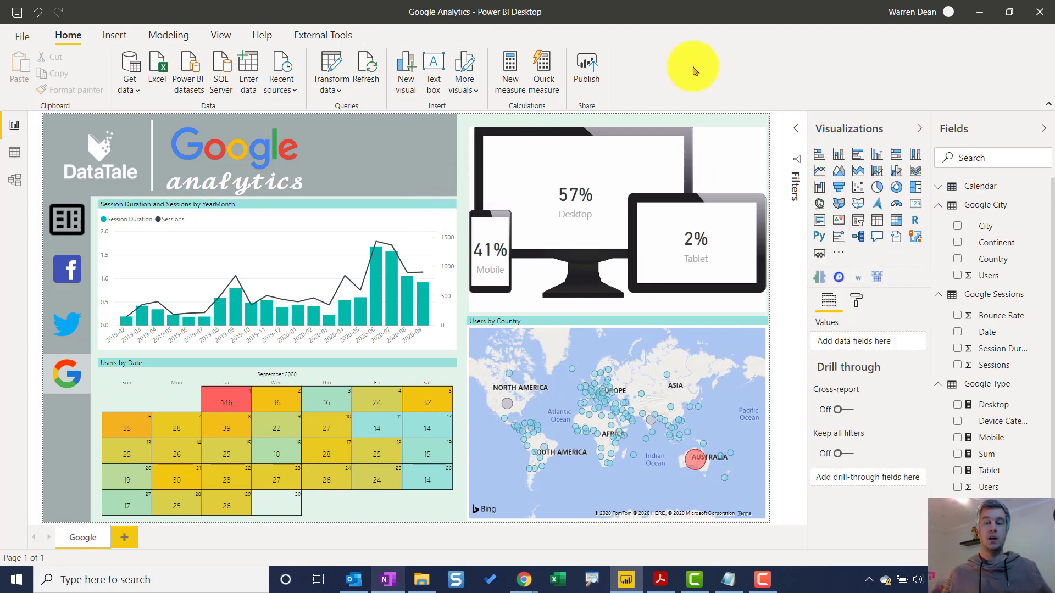